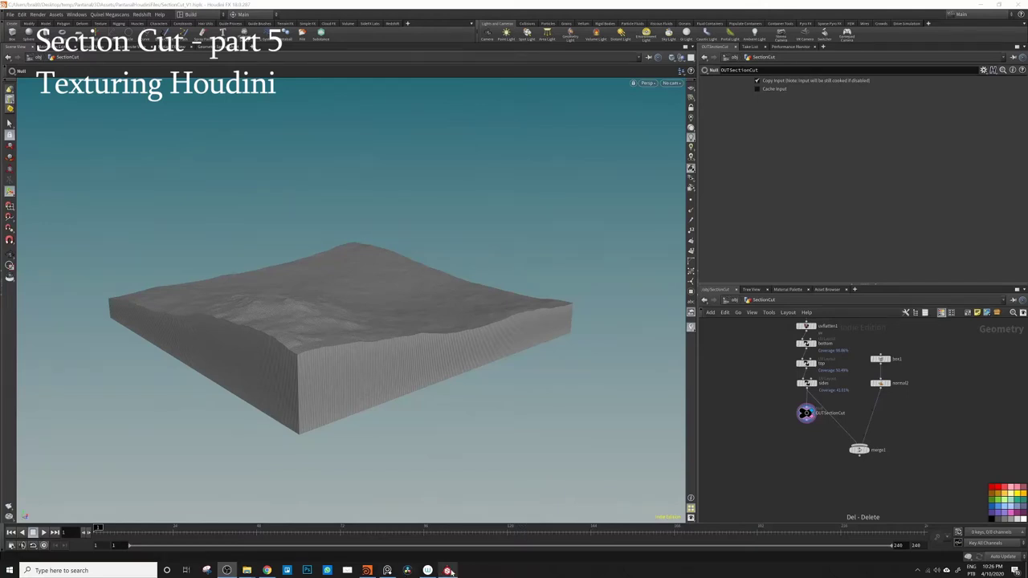
Step: Switch to Substance Painter and look over the file and export commands of the SectionCut project
left_click(447, 571)
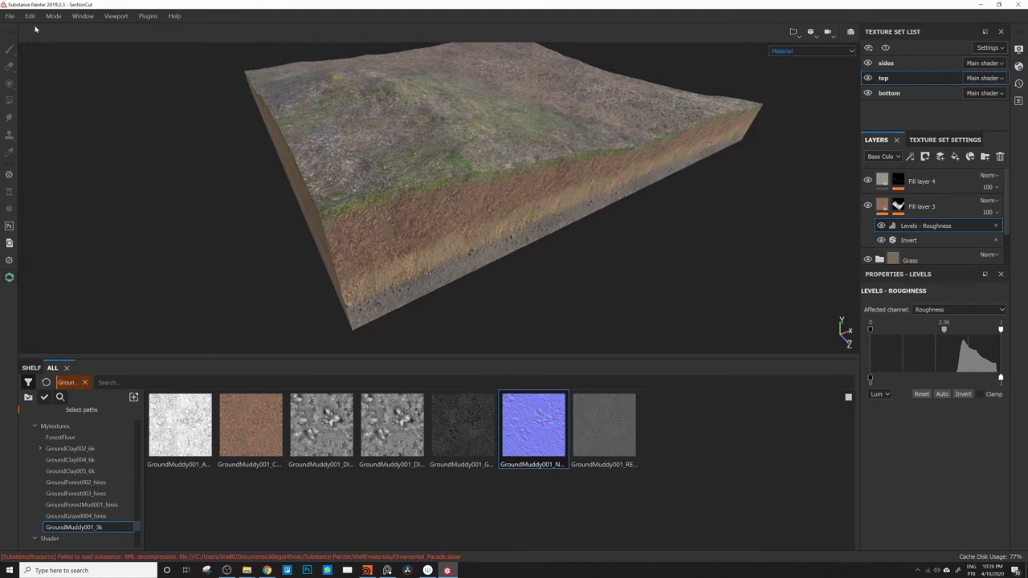
left_click(10, 16)
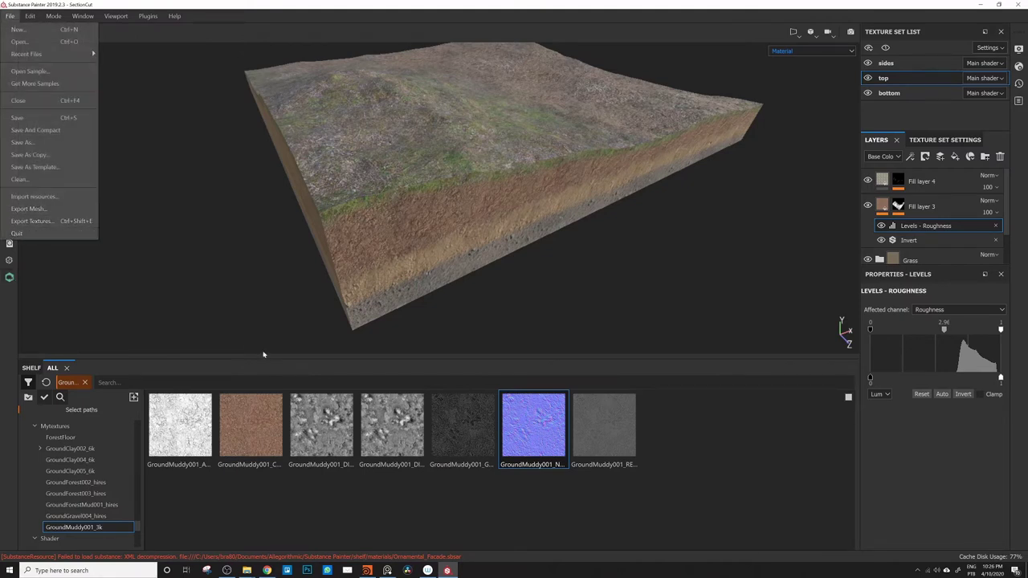
left_click(47, 273)
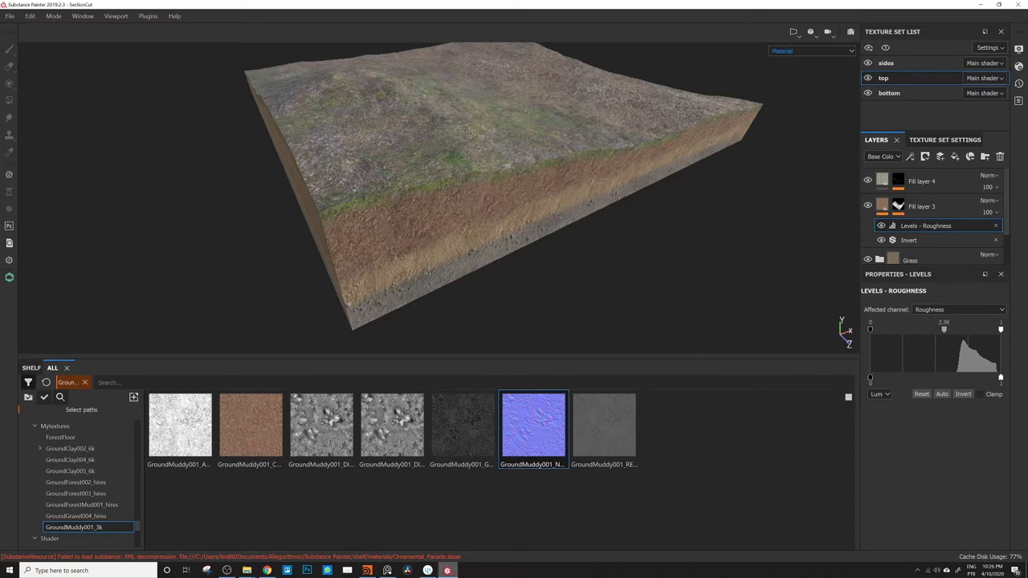
Step: Switch back to Houdini, open the mat network and arrange the sides, top and bottom material builders in a row
left_click(367, 570)
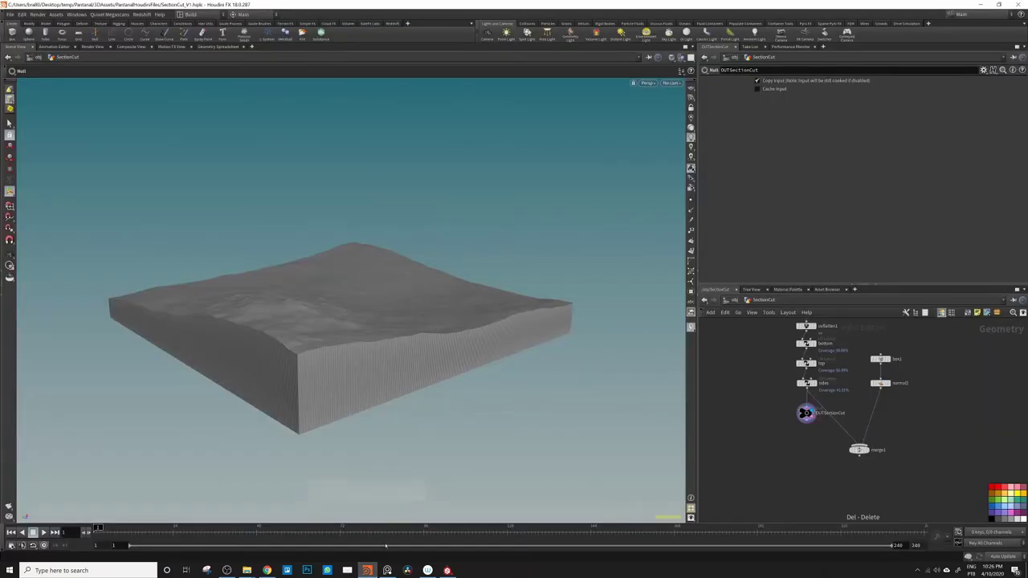
left_click(734, 302)
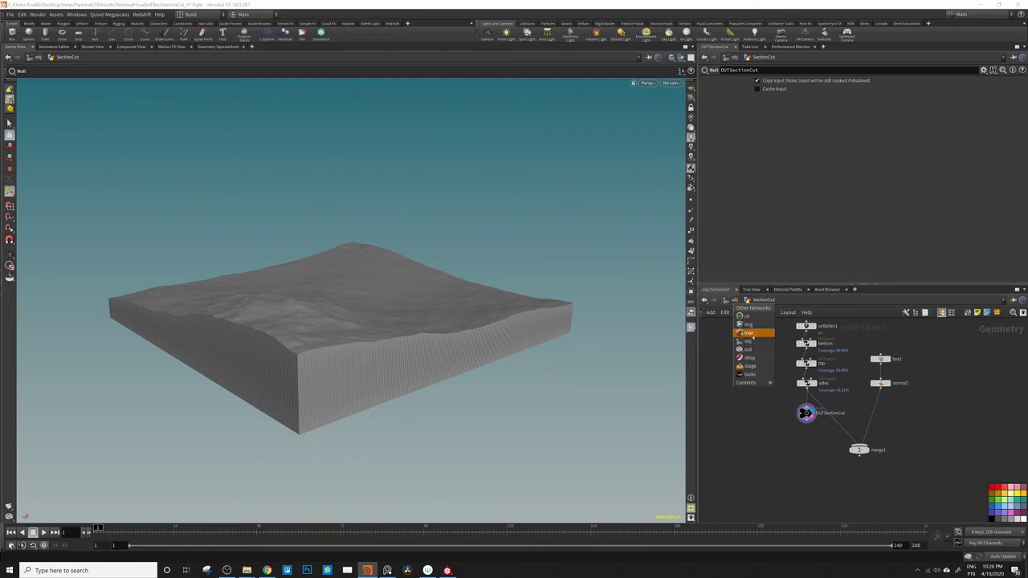
left_click(747, 331)
mouse_move(864, 426)
left_mouse_down()
mouse_move(803, 424)
mouse_move(879, 414)
mouse_move(937, 390)
mouse_move(890, 422)
mouse_move(845, 419)
left_mouse_up()
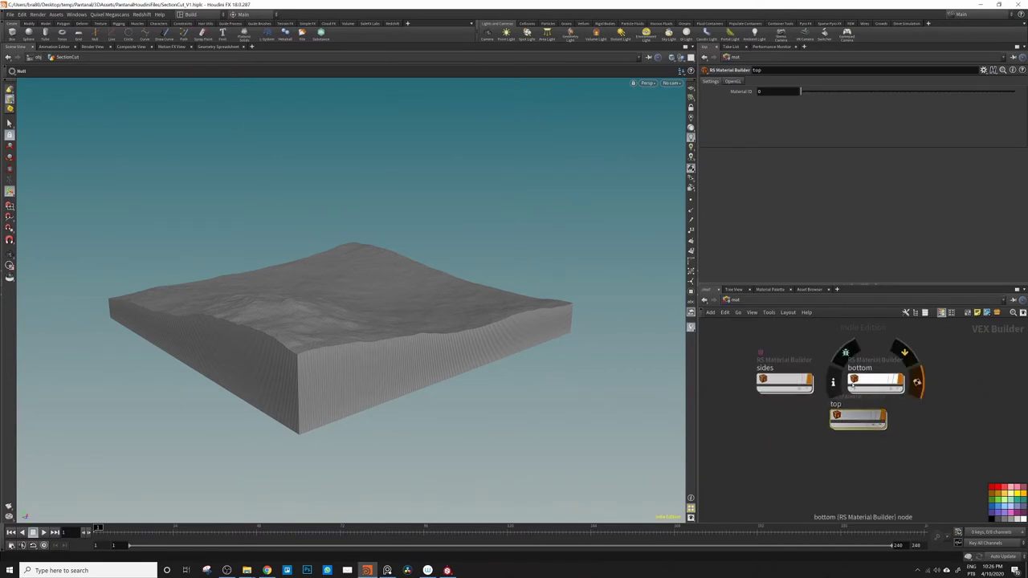
left_click_drag(870, 380, 956, 379)
left_click_drag(864, 416, 879, 380)
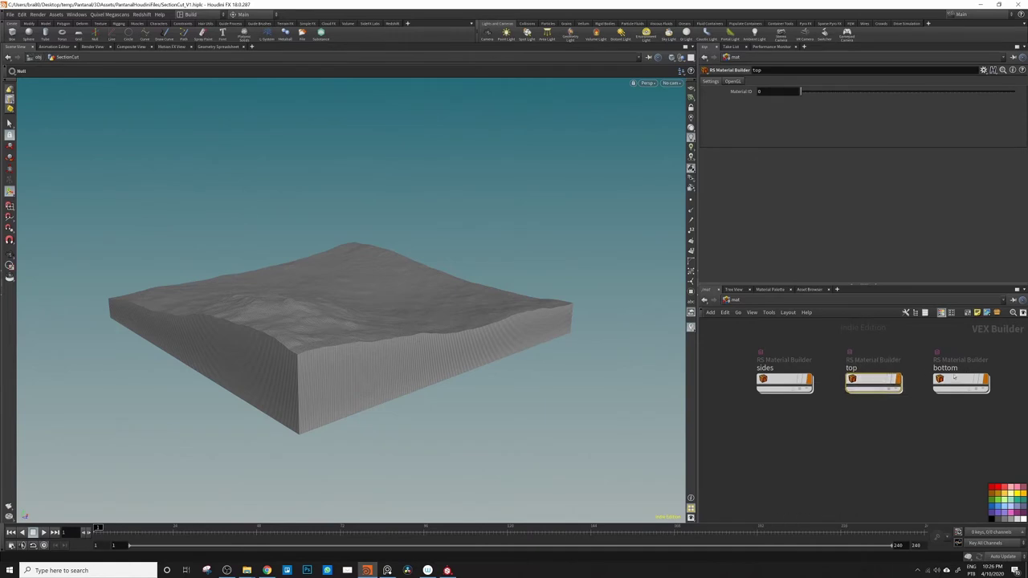
Step: Open the sides material builder, inspect its shader's settings and shift sides_shader slightly in the network
double_click(776, 385)
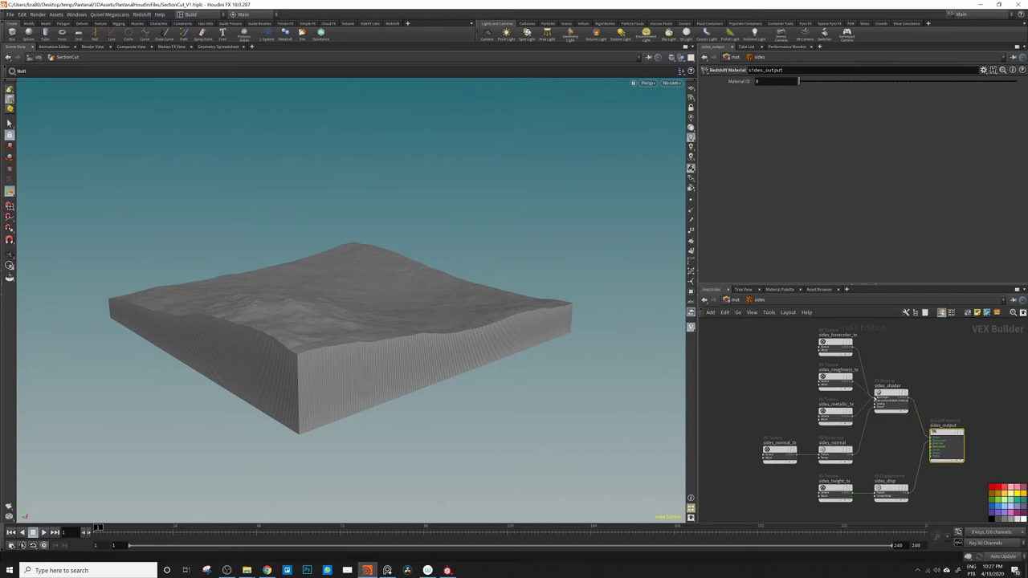
left_click(881, 395)
left_click_drag(882, 396, 887, 384)
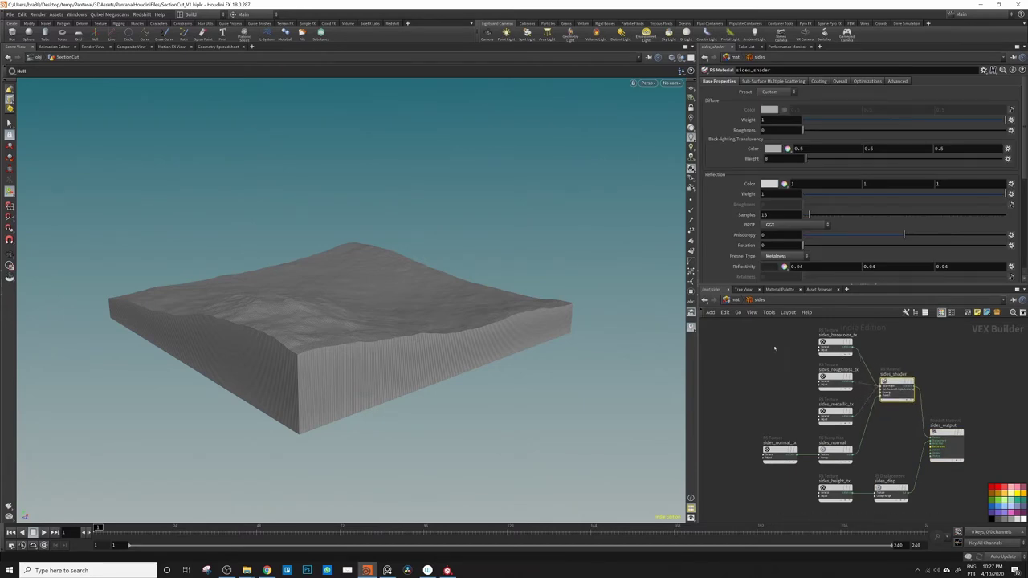
Step: Open the bottom material builder and delete every node except bottom_output
left_click(734, 300)
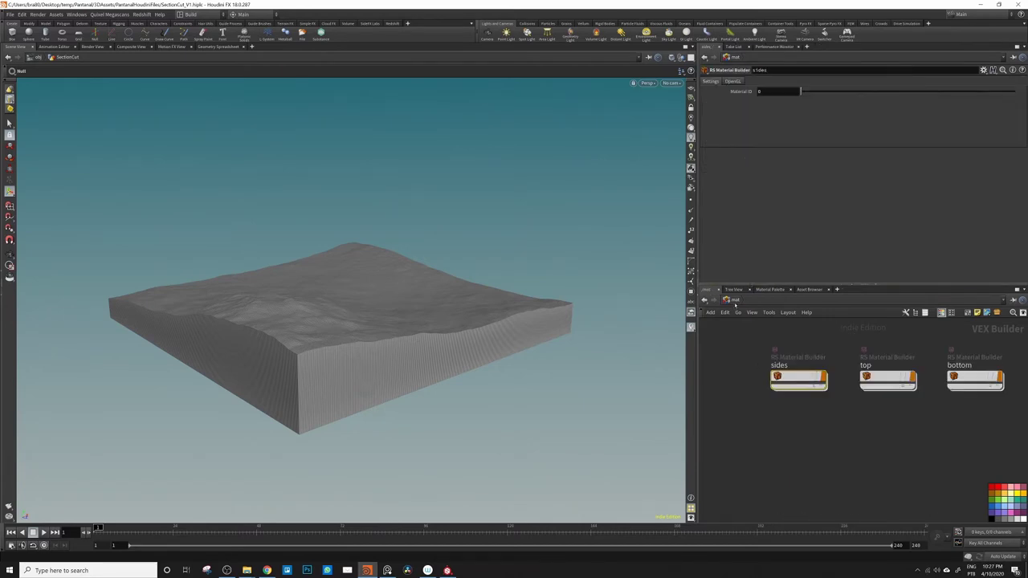
double_click(942, 385)
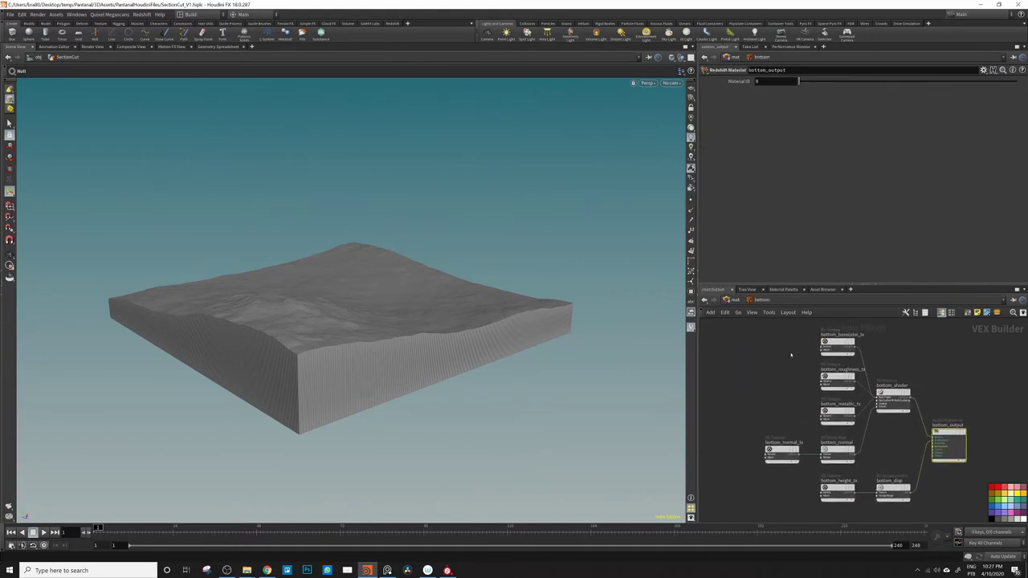
left_click_drag(736, 330, 890, 501)
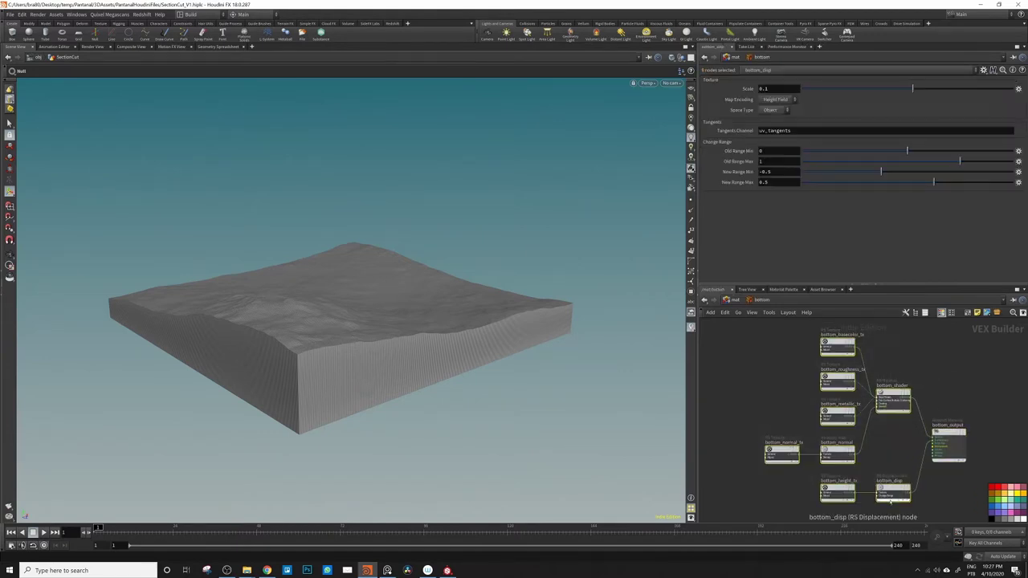
key("Delete")
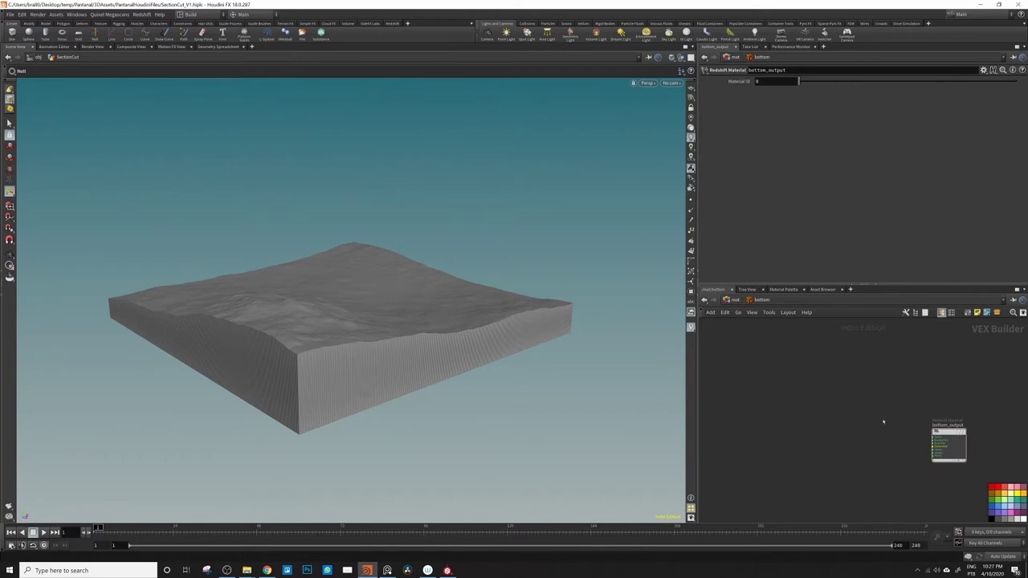
Step: Add an RS Material node and connect its outColor to the bottom_output node
key("Tab")
type("rs mat")
key("Return")
left_click(875, 433)
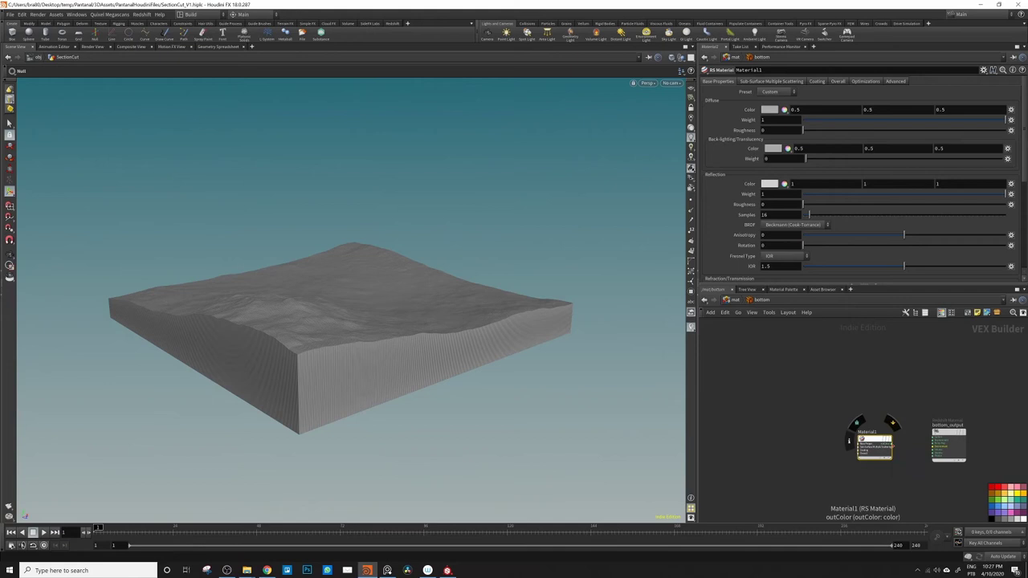
mouse_move(893, 445)
left_mouse_down()
mouse_move(933, 438)
mouse_move(876, 442)
left_mouse_up()
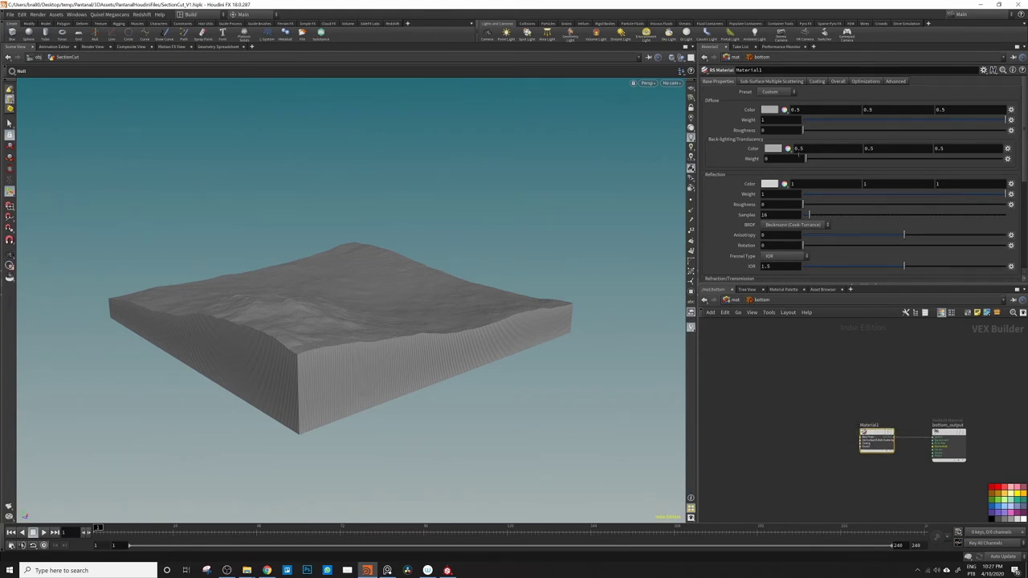
Step: Set the new RS Material's diffuse color to near-black, 0.025 in all three channels
left_click(770, 109)
left_click(775, 96)
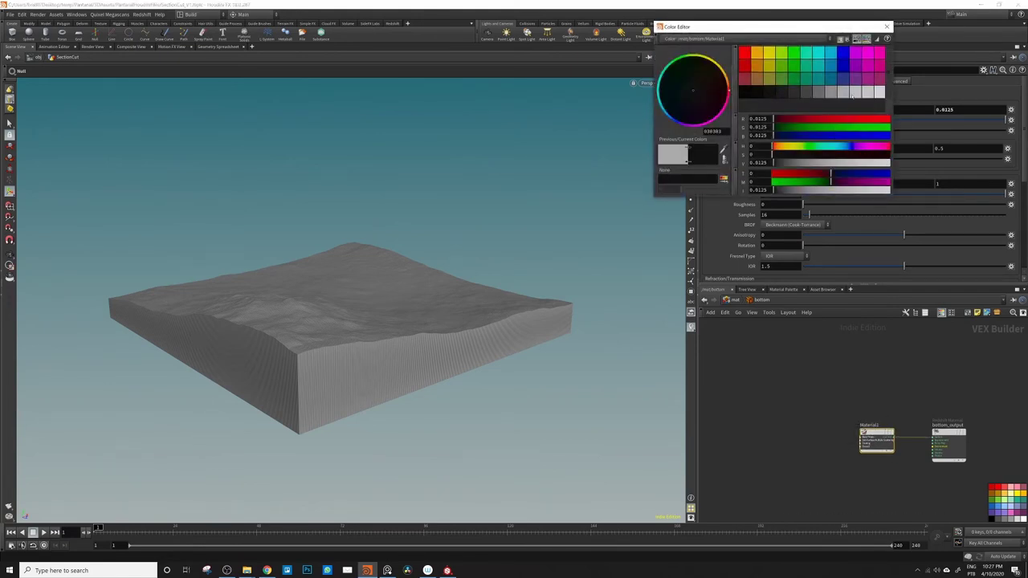
left_click(886, 28)
left_click(769, 110)
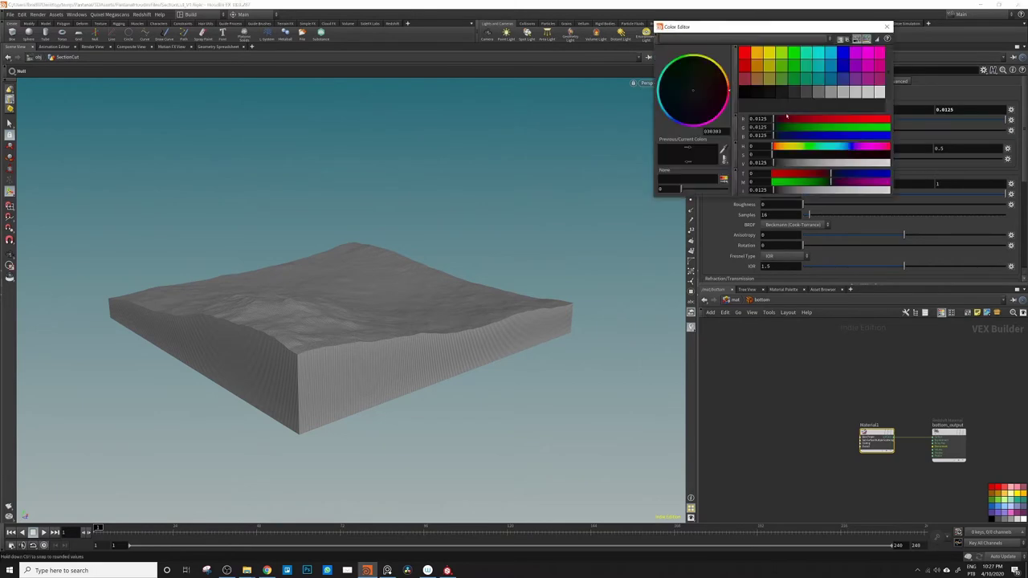
left_click(799, 92)
left_click(886, 27)
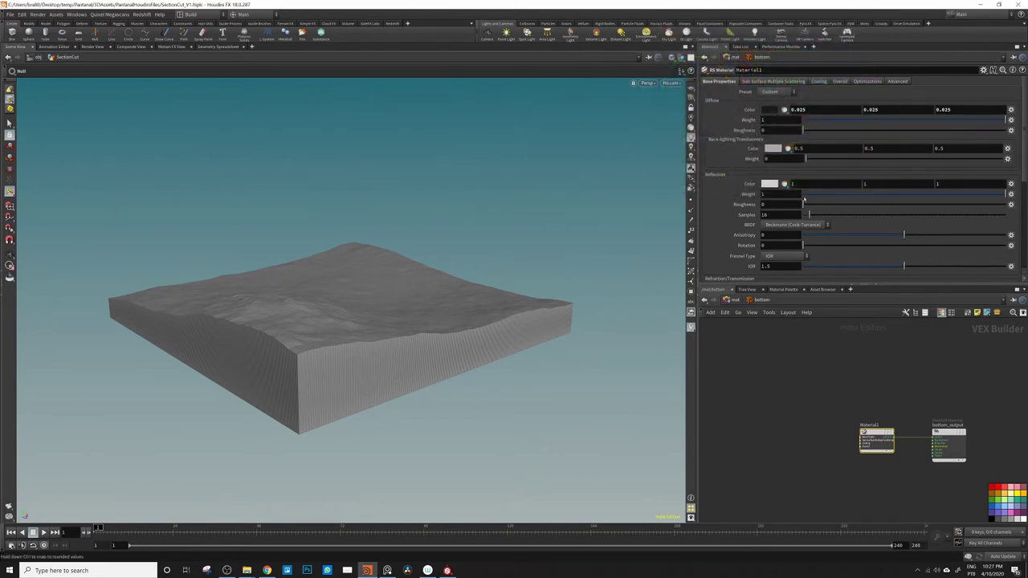
Step: Set the RS Material's reflection roughness to 1 and its IOR to 1, keeping the reflection weight at 1
left_click_drag(862, 197, 707, 195)
left_click_drag(824, 195, 1018, 205)
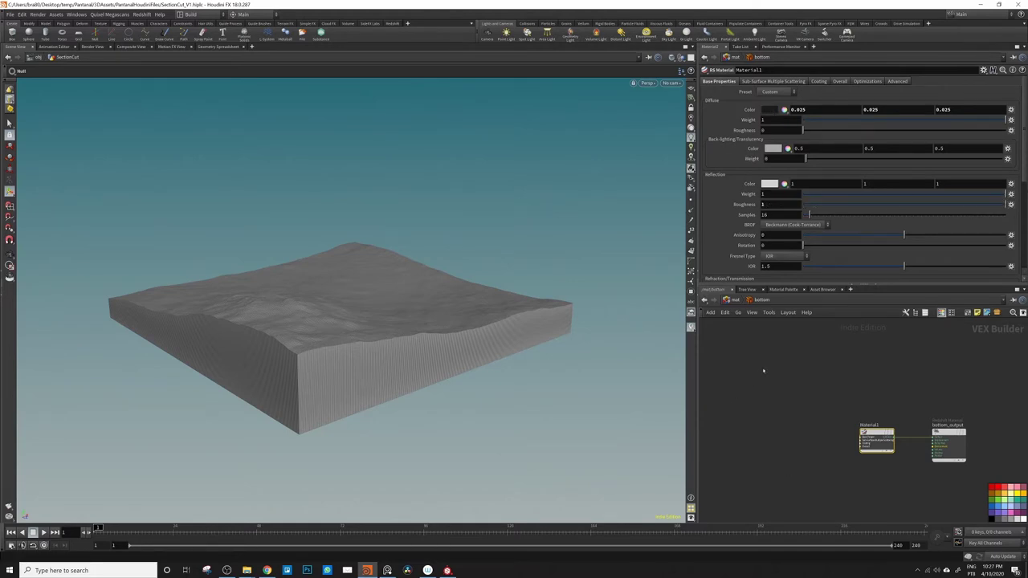
left_click(768, 265)
type("1")
key("Return")
Step: Leave the material network, go to the obj network and enter the SectionCut geometry
left_click(732, 299)
left_click(729, 299)
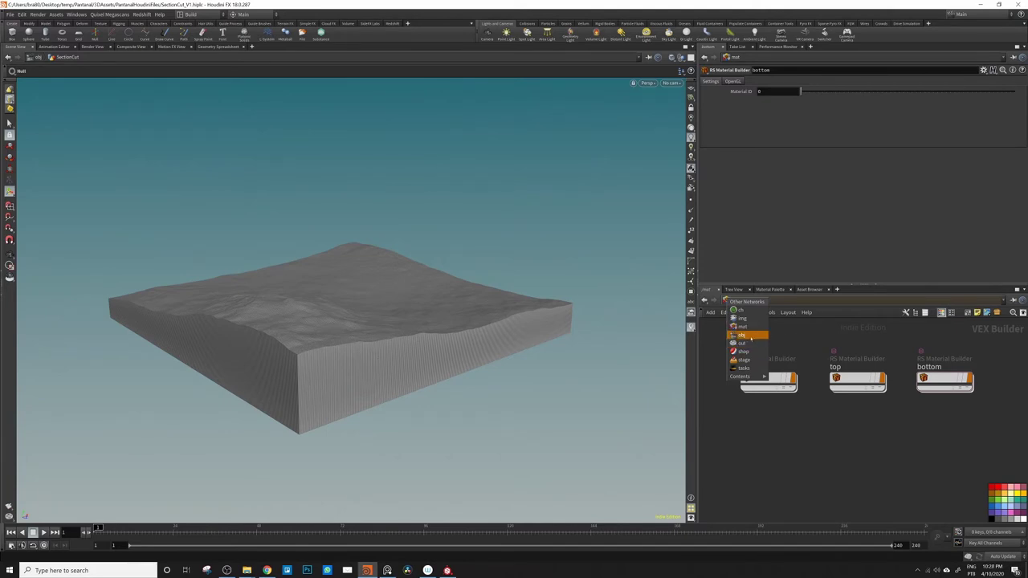
left_click(731, 304)
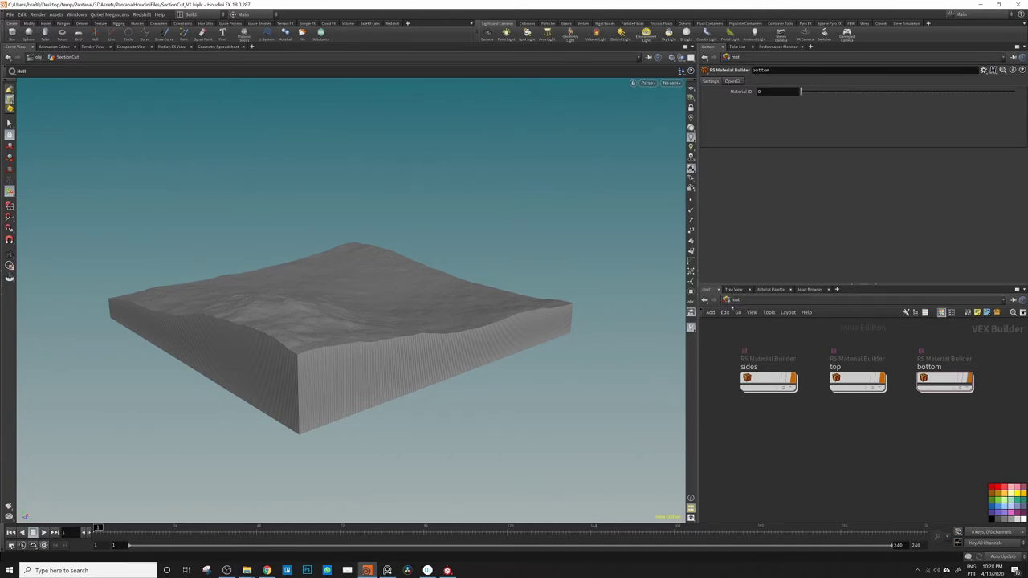
left_click(732, 302)
left_click(741, 339)
middle_click_drag(778, 396, 789, 393)
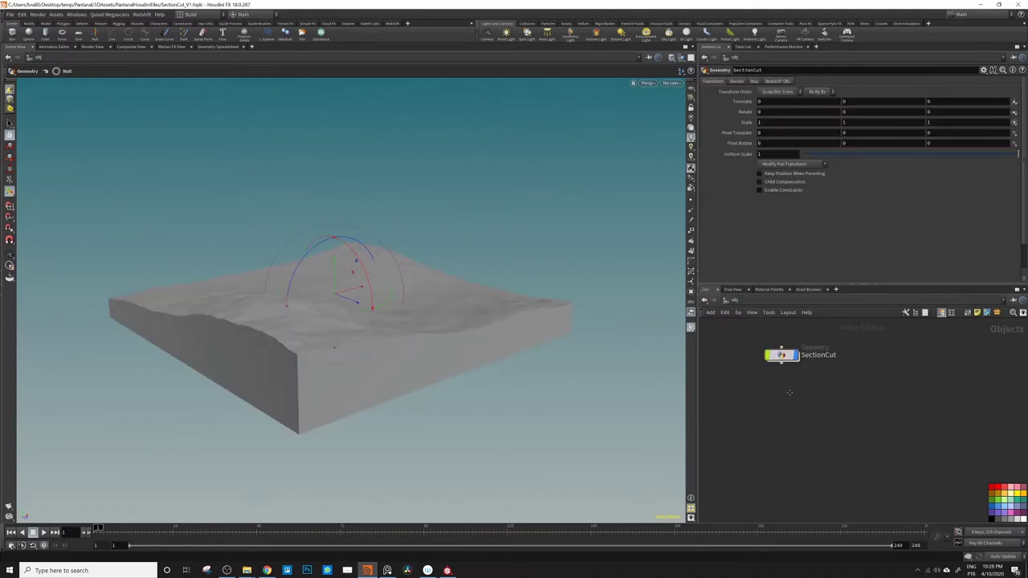
left_click_drag(783, 357, 787, 359)
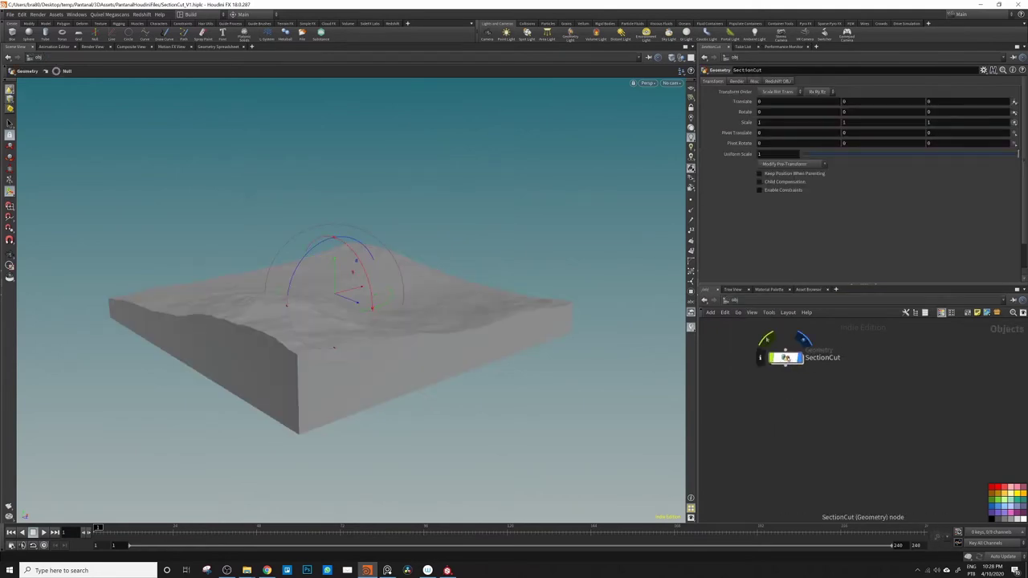
double_click(787, 357)
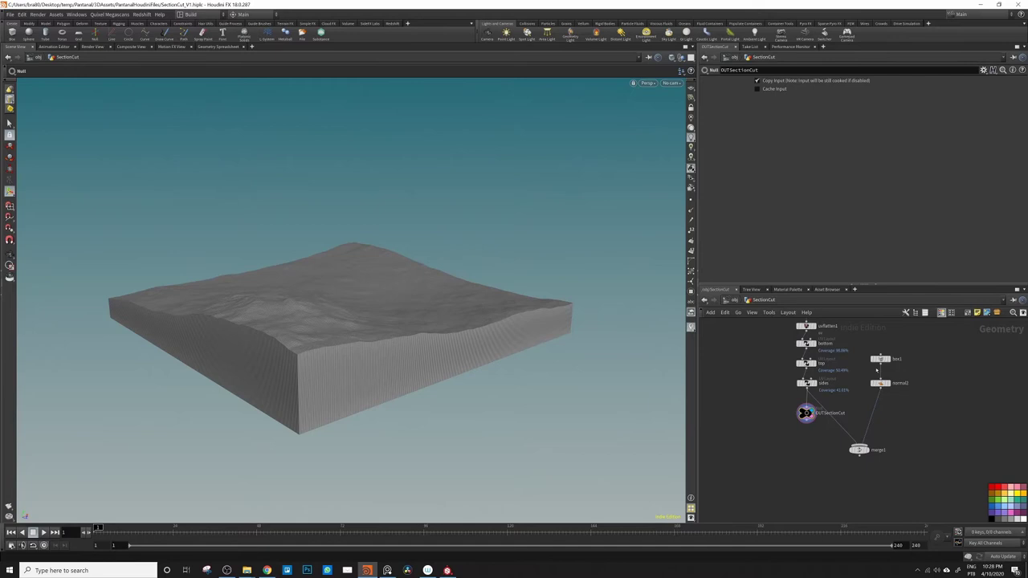
Step: Display the box1 node, switch the display to merge1, and inspect the box against the terrain from the side
left_click(888, 359)
left_click(880, 359)
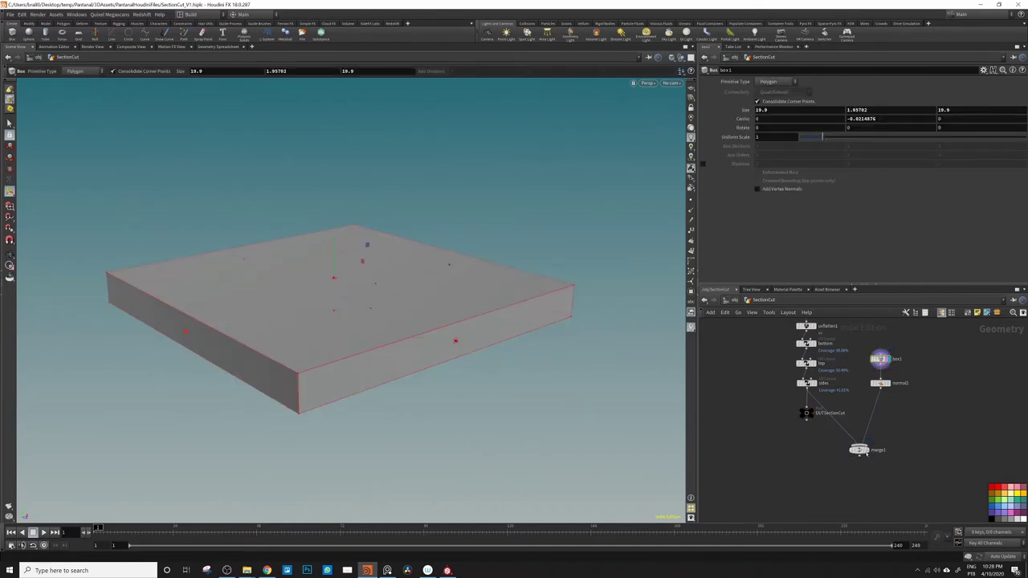
left_click(866, 452)
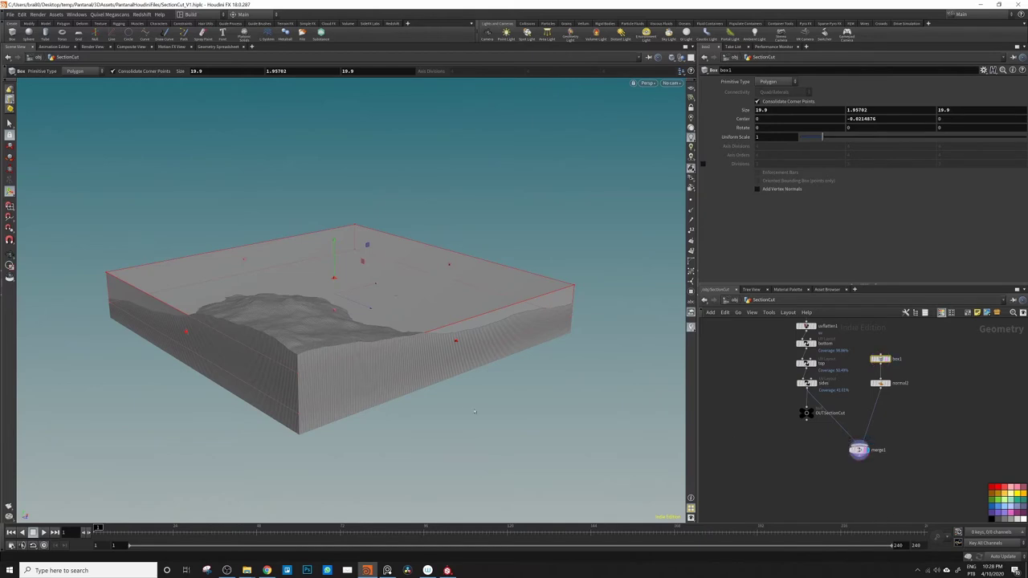
key("Escape")
left_click_drag(563, 317, 488, 317)
key("Return")
Step: Insert a Color node between normal2 and merge1 and display its output
key("Tab")
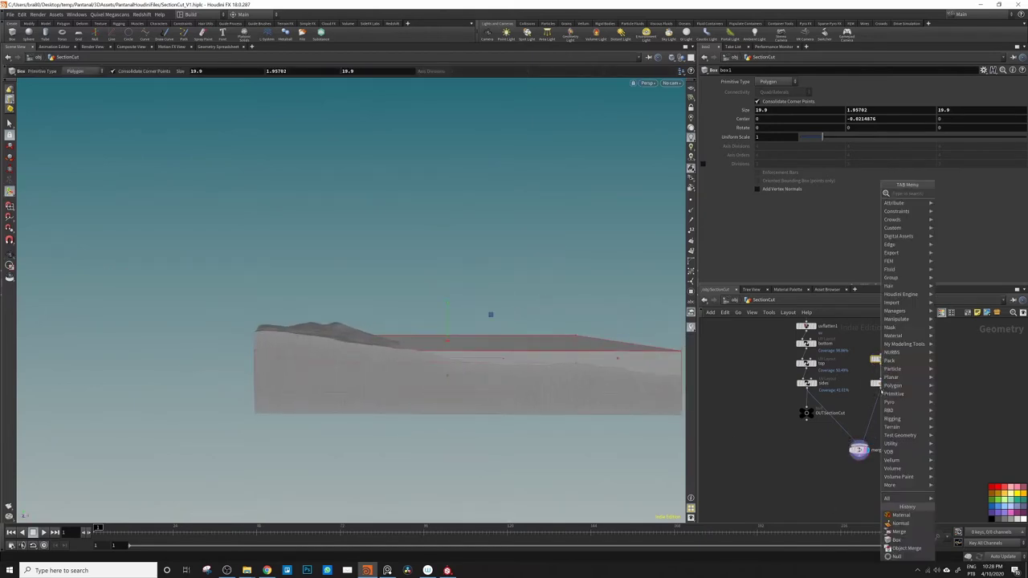
type("bool")
key("Return")
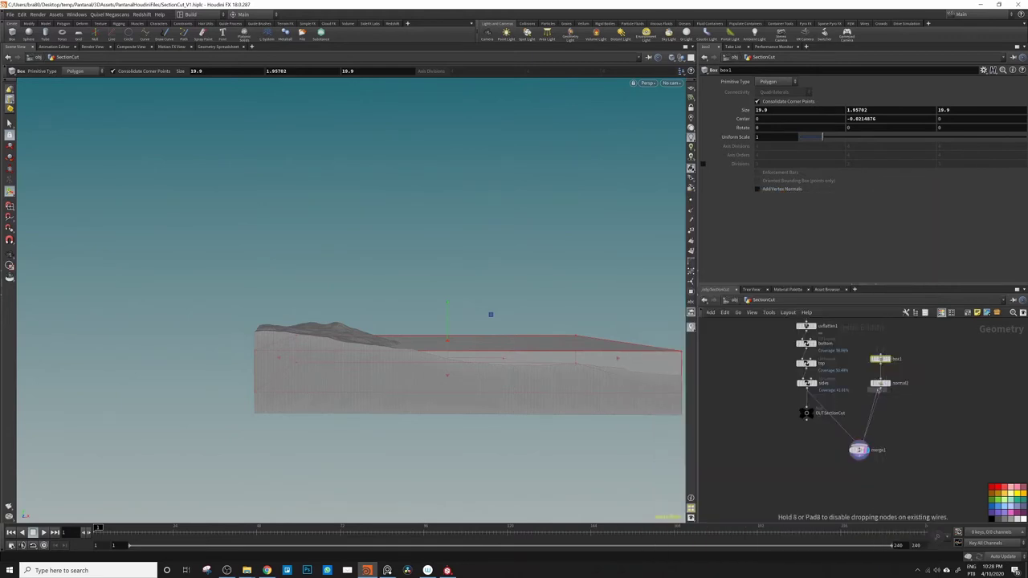
left_click(880, 403)
left_click(888, 403)
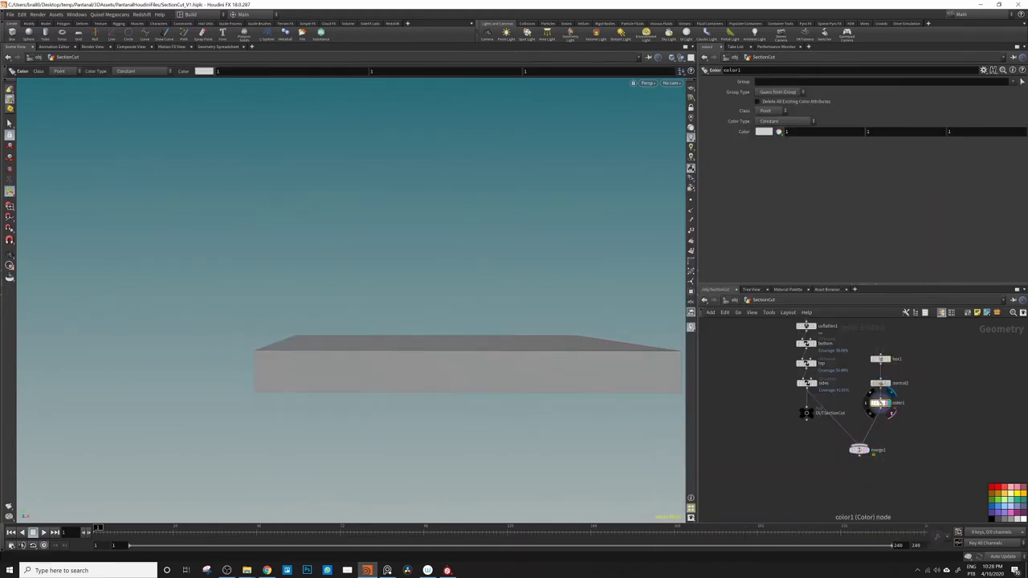
Step: Set the Color node to dark blue (0.075, 0.075, 0.3) and display the merge1 result
left_click(763, 131)
left_click(855, 66)
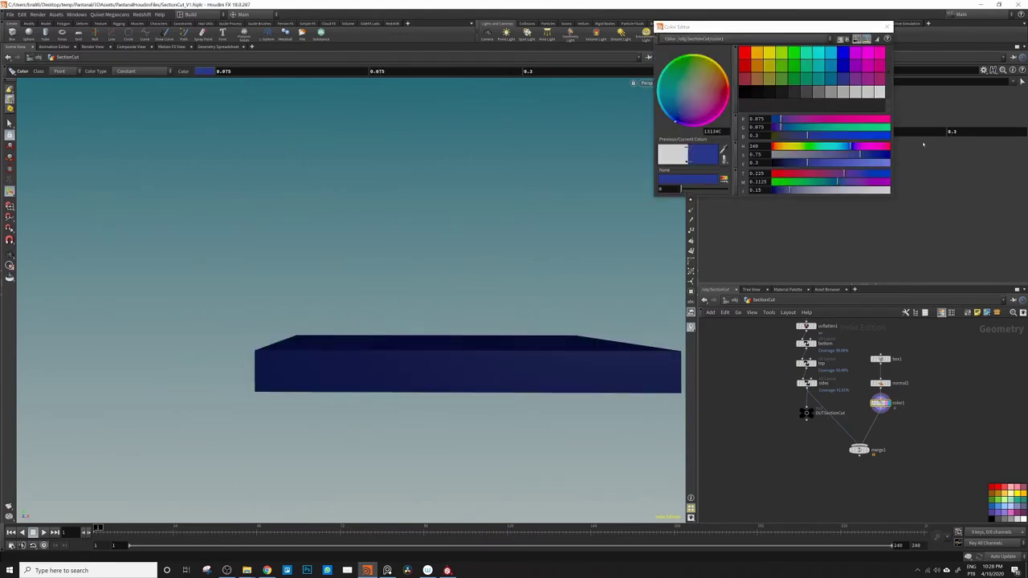
left_click(888, 28)
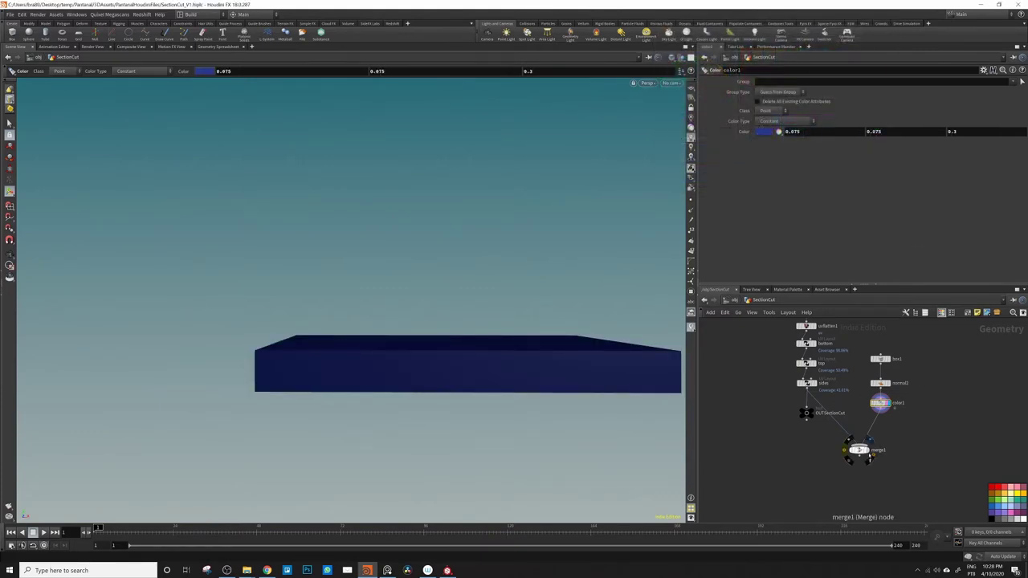
left_click(868, 441)
left_click_drag(440, 337, 409, 395, "alt")
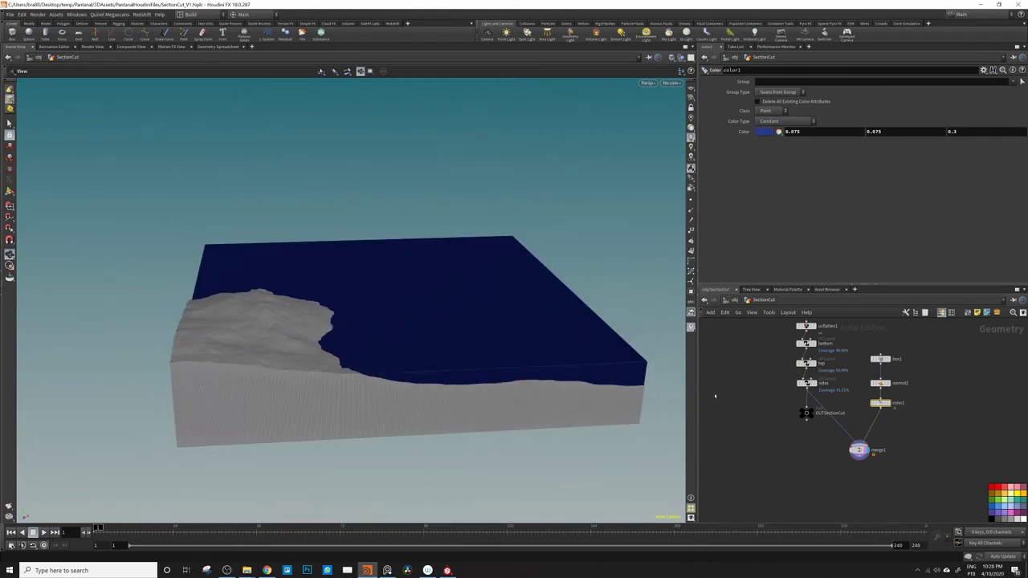
Step: Check the heightfield1 node's size and grid spacing, then return to the box1 branch of the network
middle_click_drag(860, 324, 829, 466)
middle_click_drag(808, 323, 790, 514)
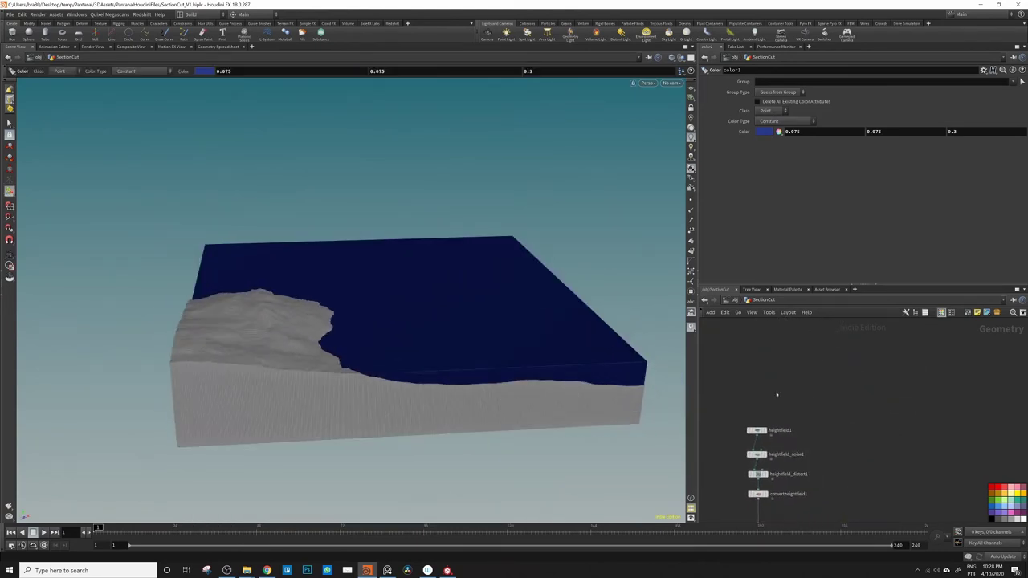
left_click(758, 431)
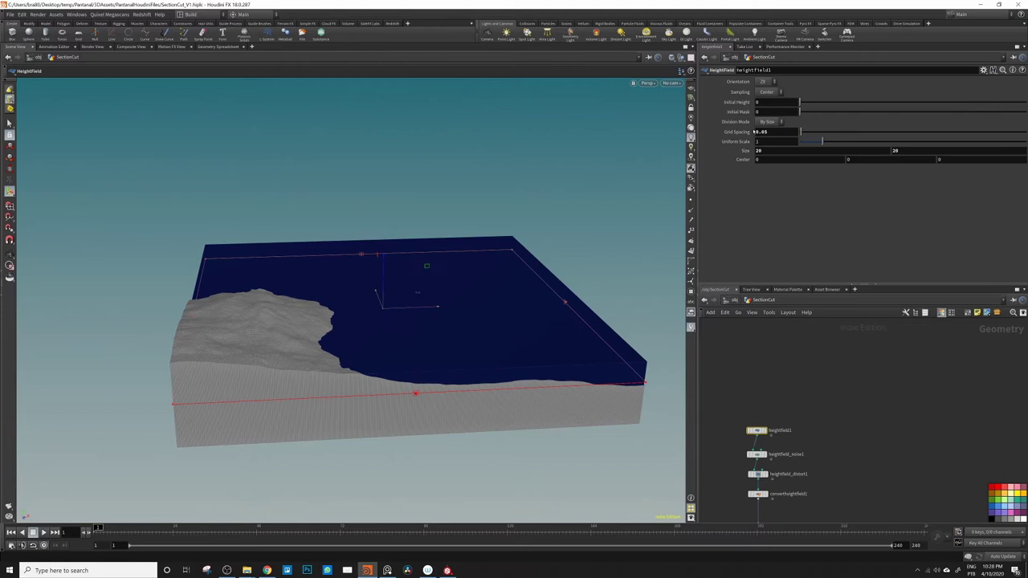
middle_click_drag(931, 498, 863, 340)
middle_click_drag(817, 467, 849, 402)
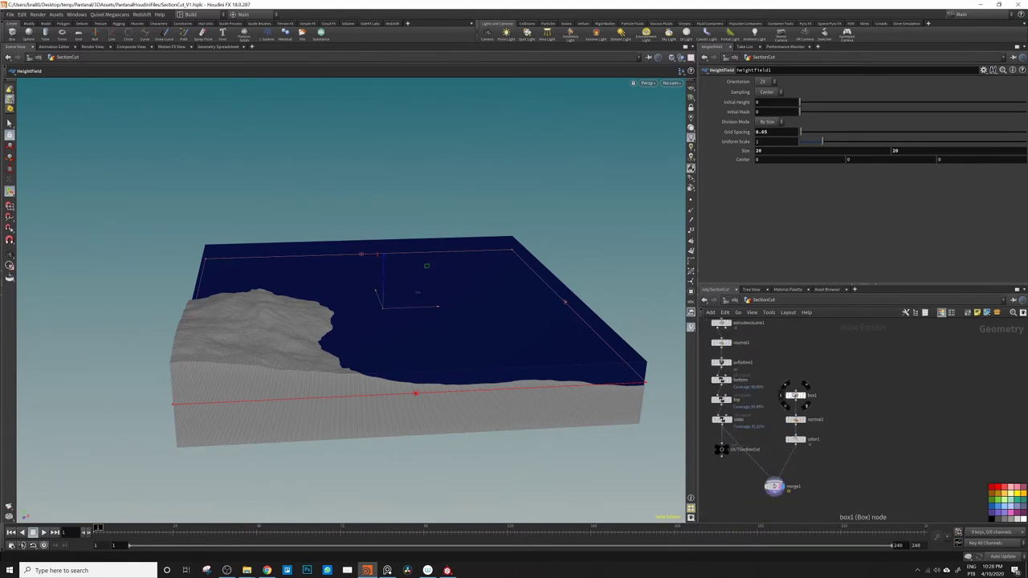
Step: Select the box1 node and examine up close how the water box sits against the terrain's cut sides
left_click(796, 396)
left_click_drag(500, 397, 437, 408, "alt")
right_click_drag(437, 408, 516, 333, "alt")
left_click_drag(517, 333, 724, 234, "alt")
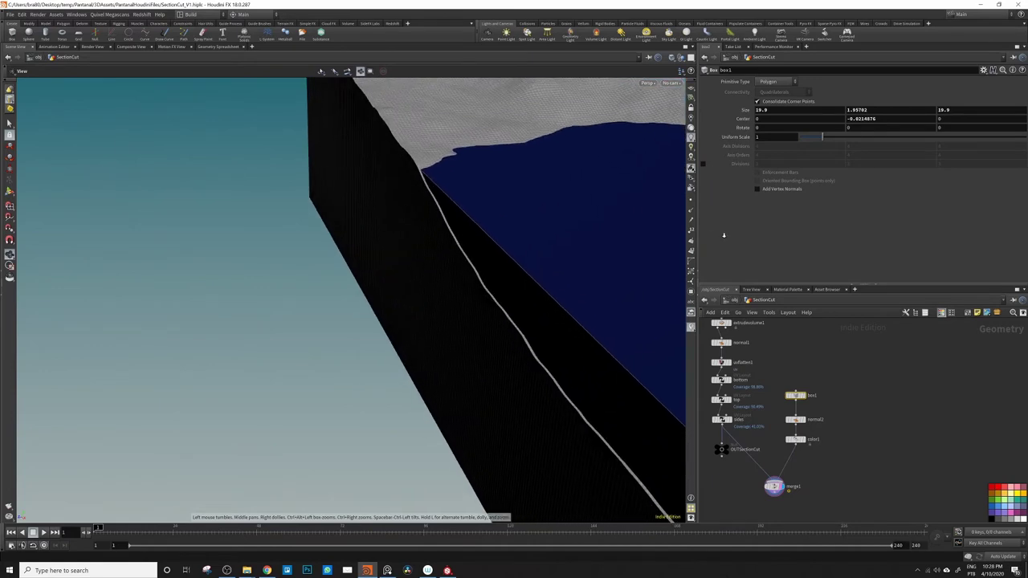
left_click_drag(494, 283, 431, 265)
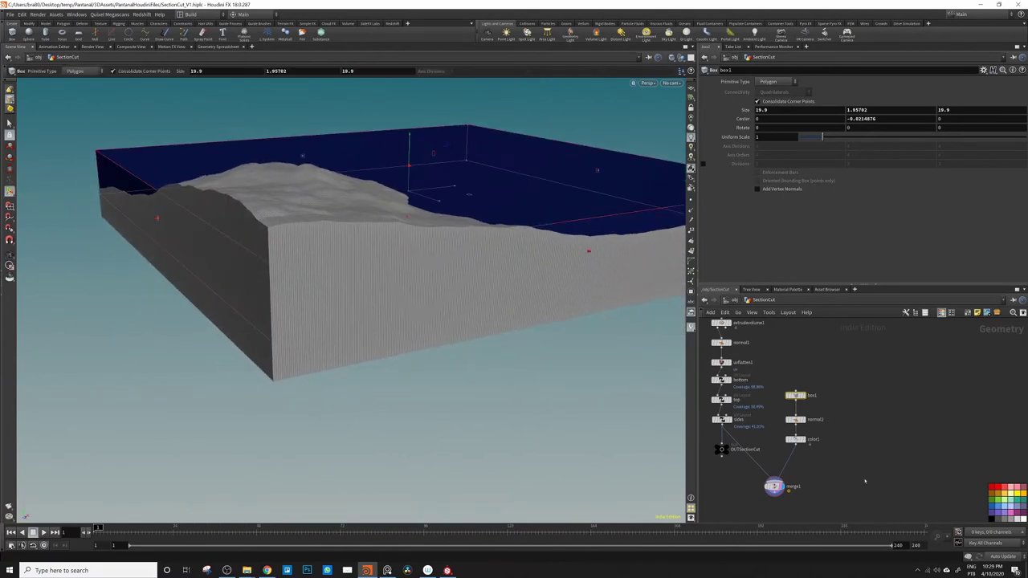
Step: Make room in the network and insert a Material node between the sides node and OUTSectionCut
middle_click_drag(751, 497, 766, 461)
left_click_drag(790, 449, 816, 442)
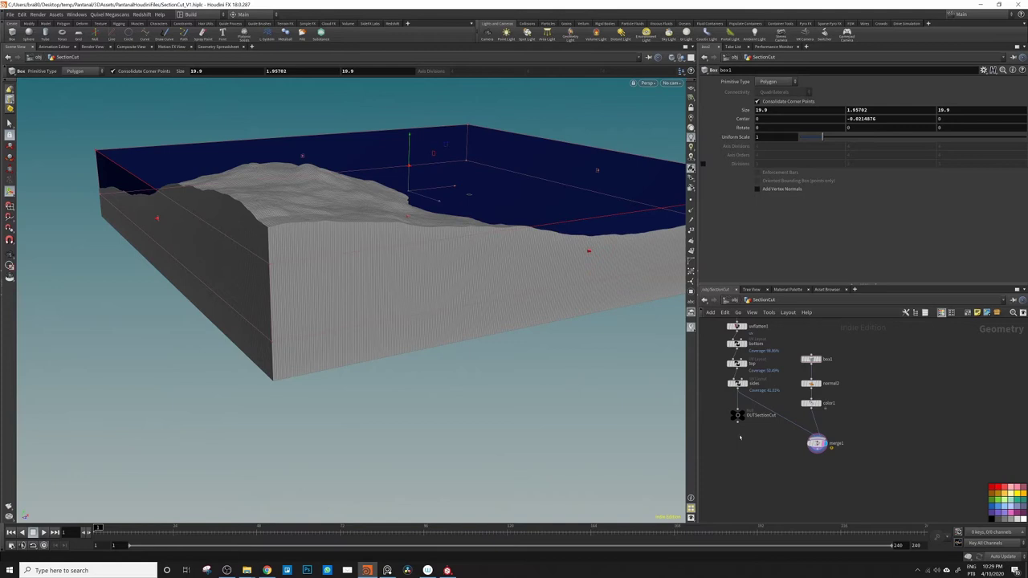
mouse_move(738, 416)
left_click_drag(738, 416, 737, 465)
key("Tab")
type("mate")
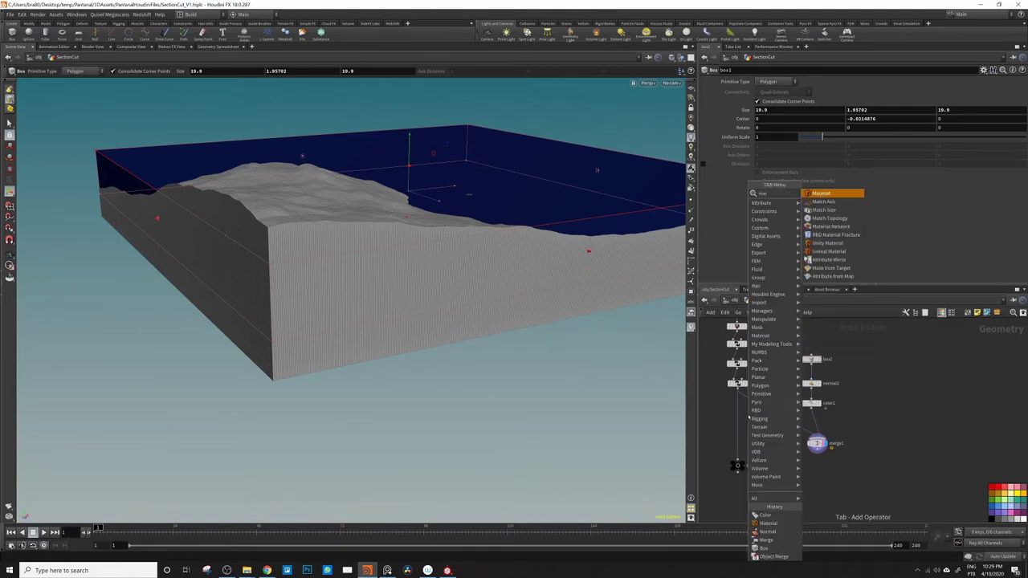
key("Return")
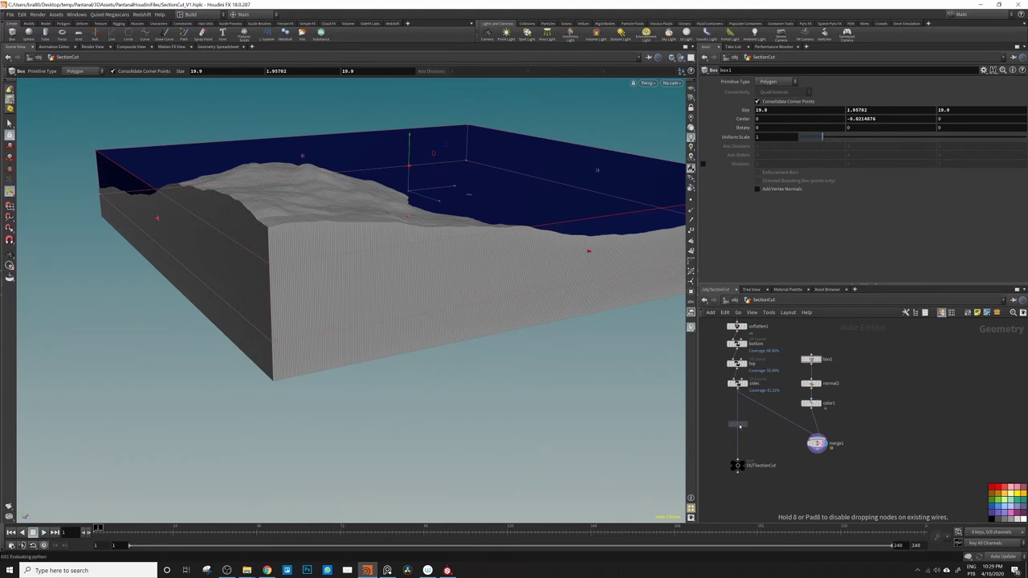
left_click(739, 423)
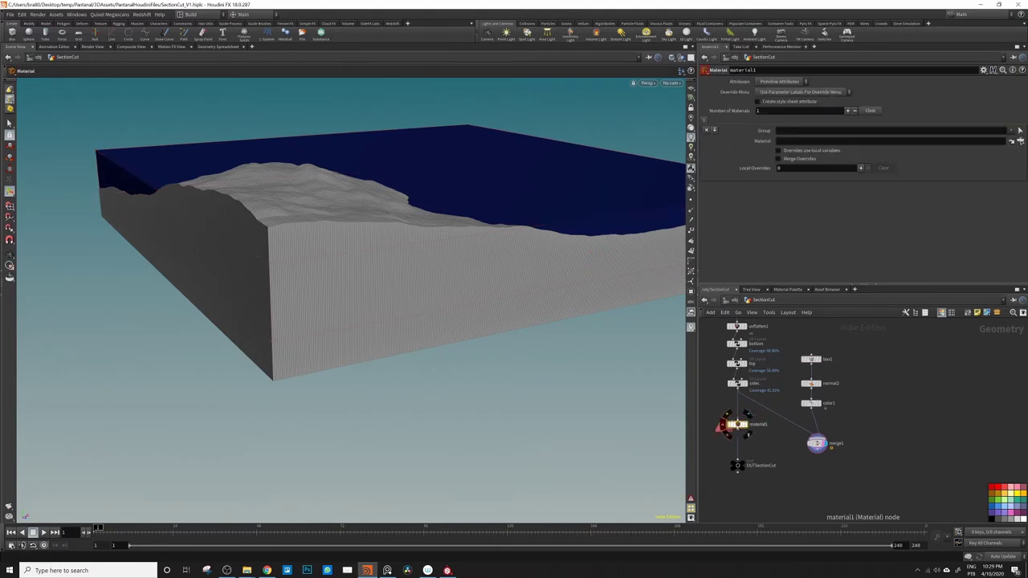
left_click_drag(738, 424, 739, 423)
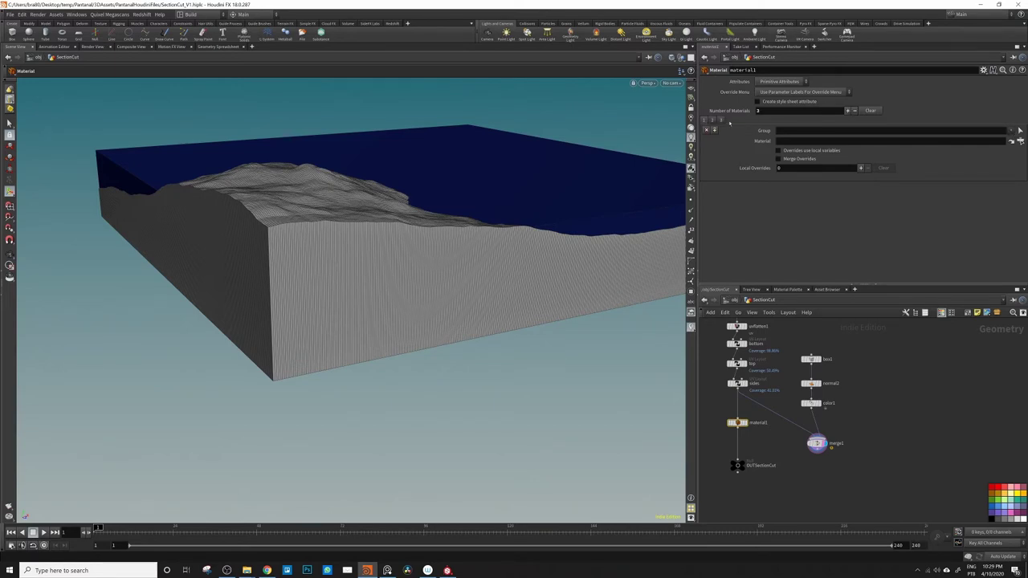
Step: Assign the extrudeTop, extrudeSide and extrudeBase groups to the first, second and third entries of the Material node
left_click(1011, 131)
left_click(997, 157)
left_click(712, 120)
left_click(1012, 131)
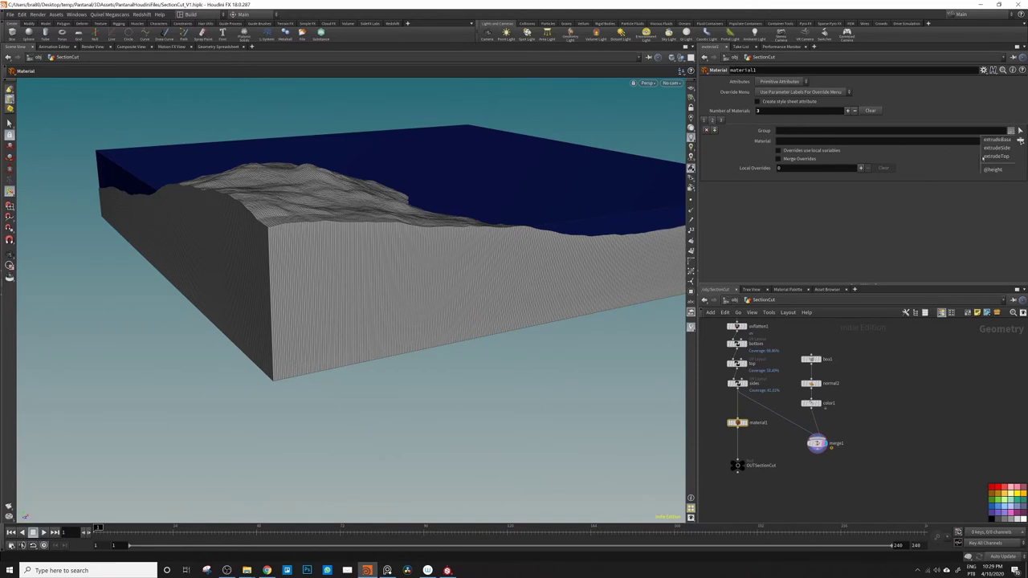
left_click(996, 154)
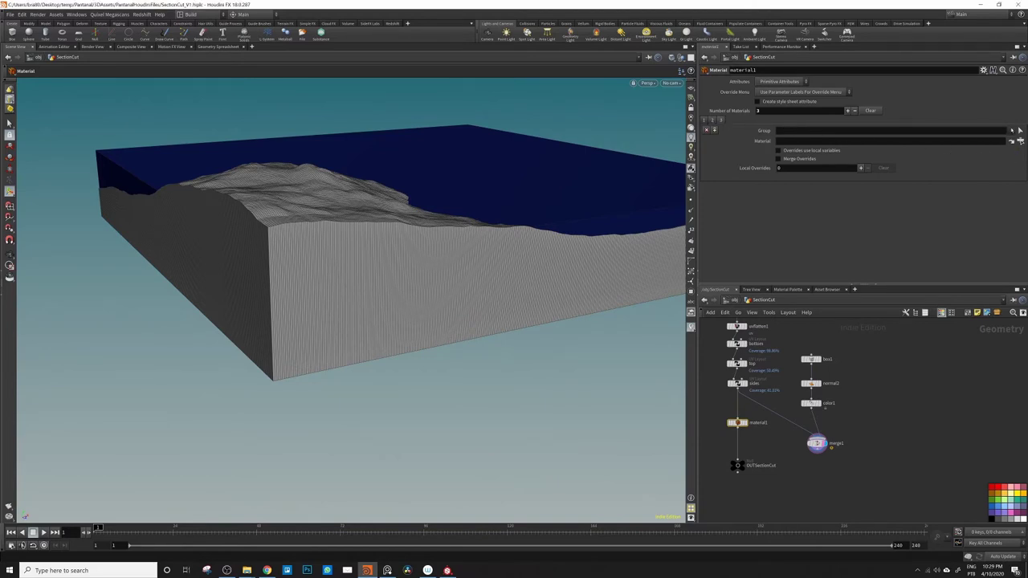
left_click(1011, 131)
left_click(996, 141)
Step: Switch the desktop layout to BuildDUO, then reframe the terrain and the network view
left_click(203, 14)
left_click(828, 341)
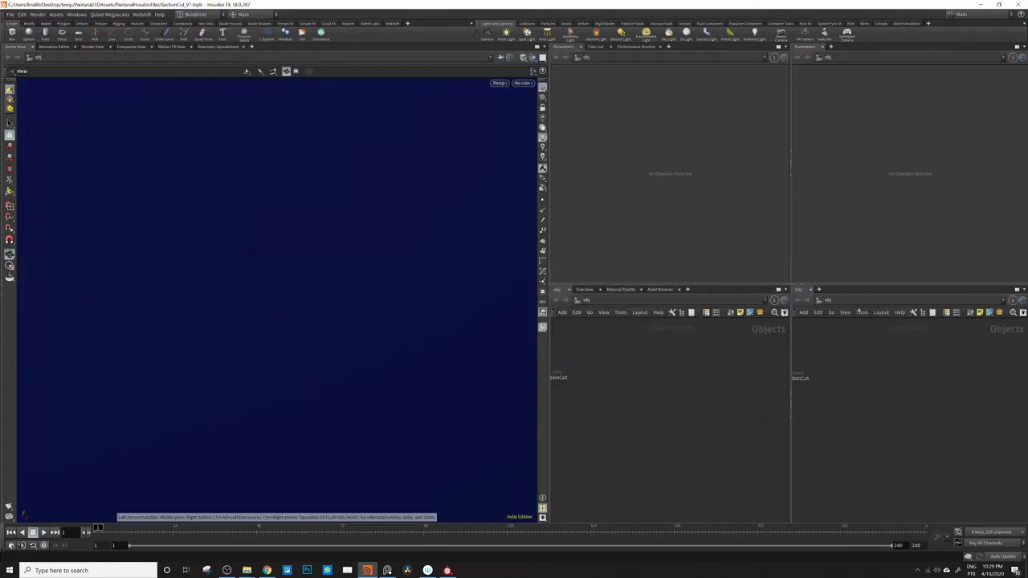
right_click_drag(366, 332, 257, 345)
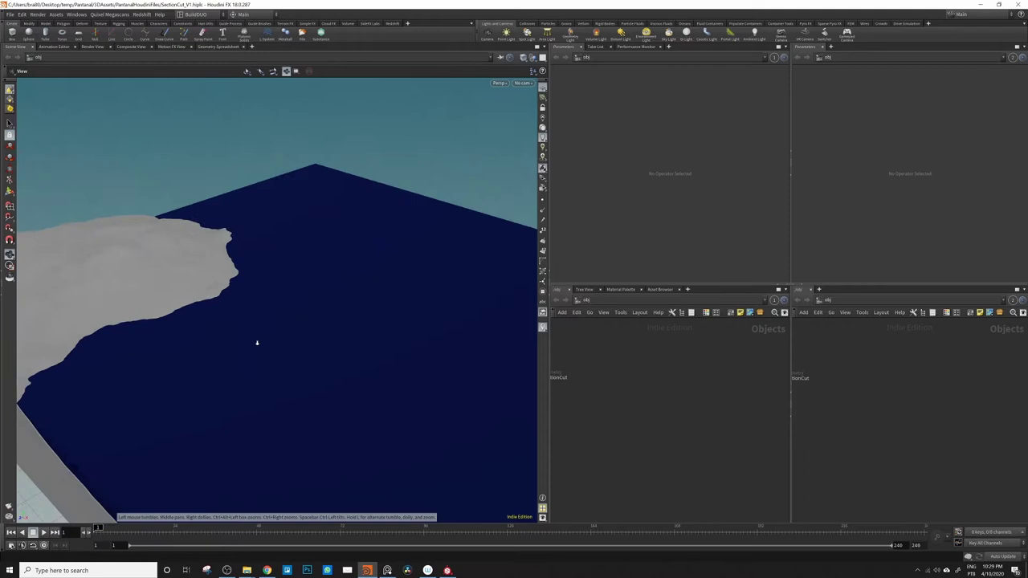
left_click_drag(258, 345, 637, 321)
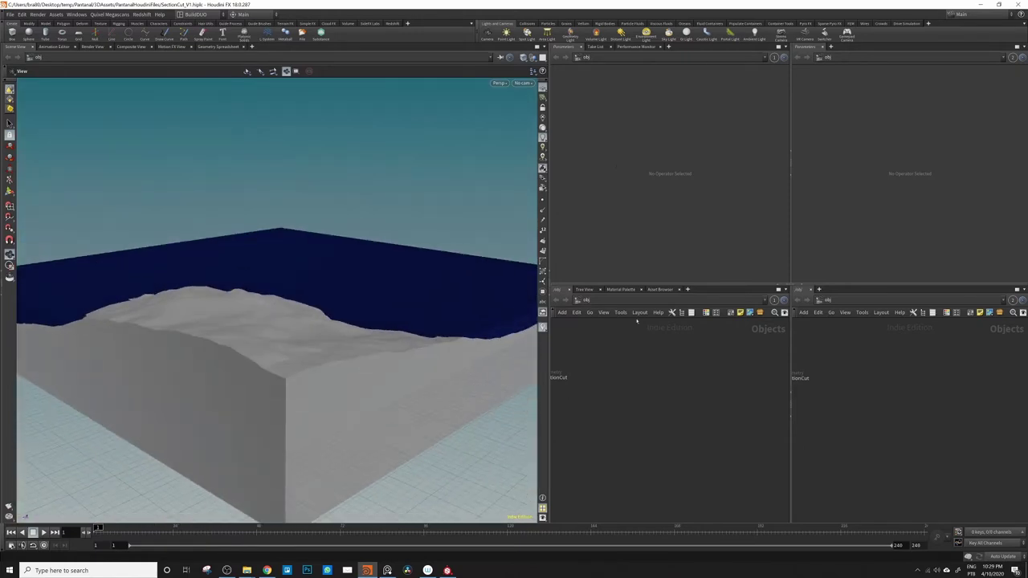
key("h")
key("h")
Step: Examine the pane split and link options, and select SectionCut in both networks to check their linked parameters
left_click(785, 290)
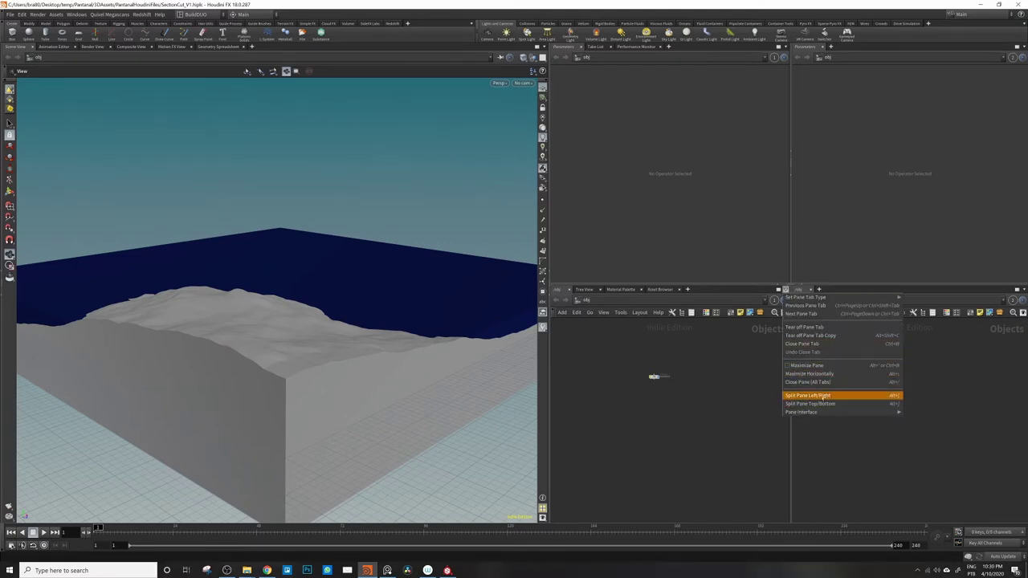
left_click(721, 248)
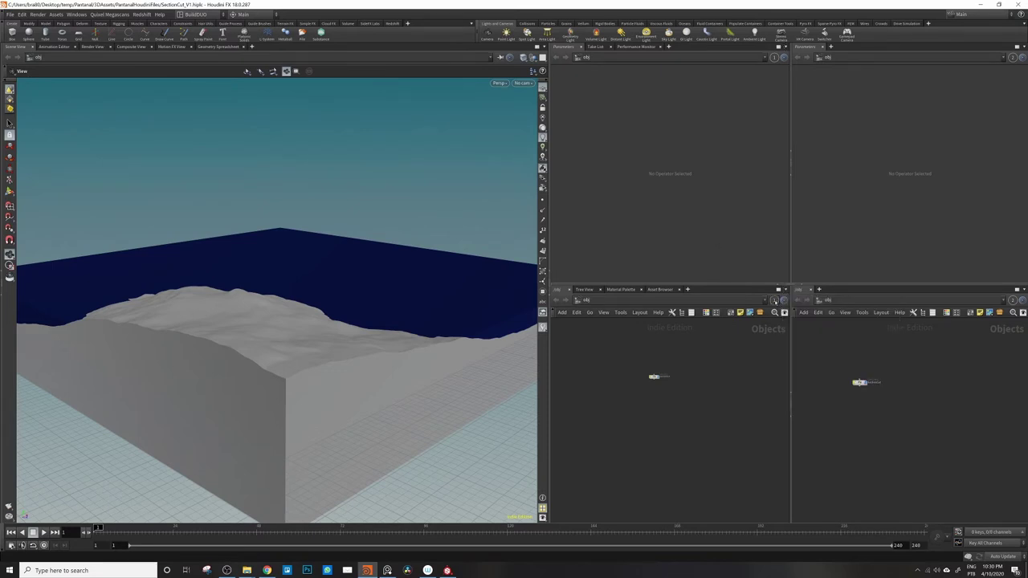
left_click(776, 301)
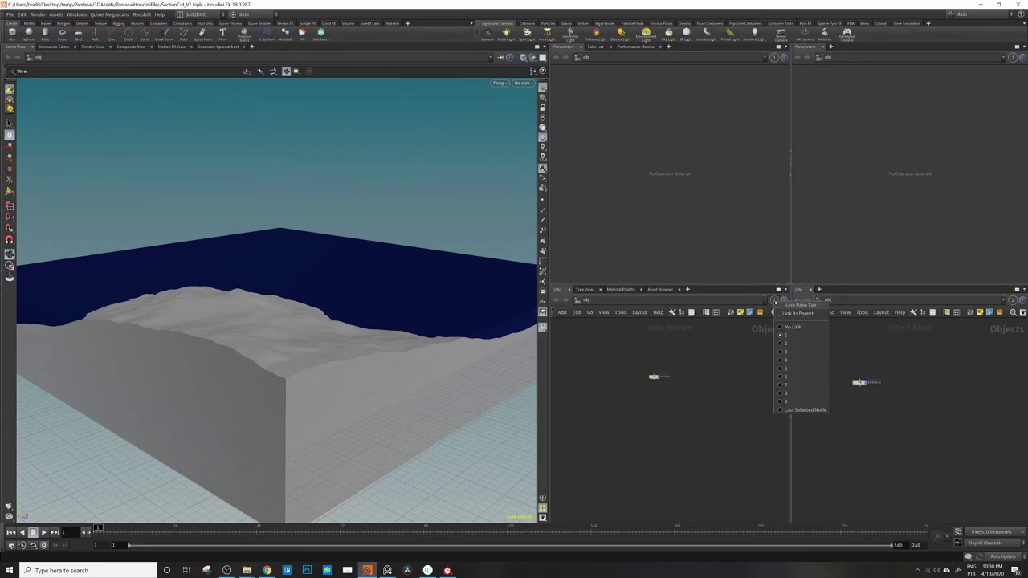
left_click(743, 146)
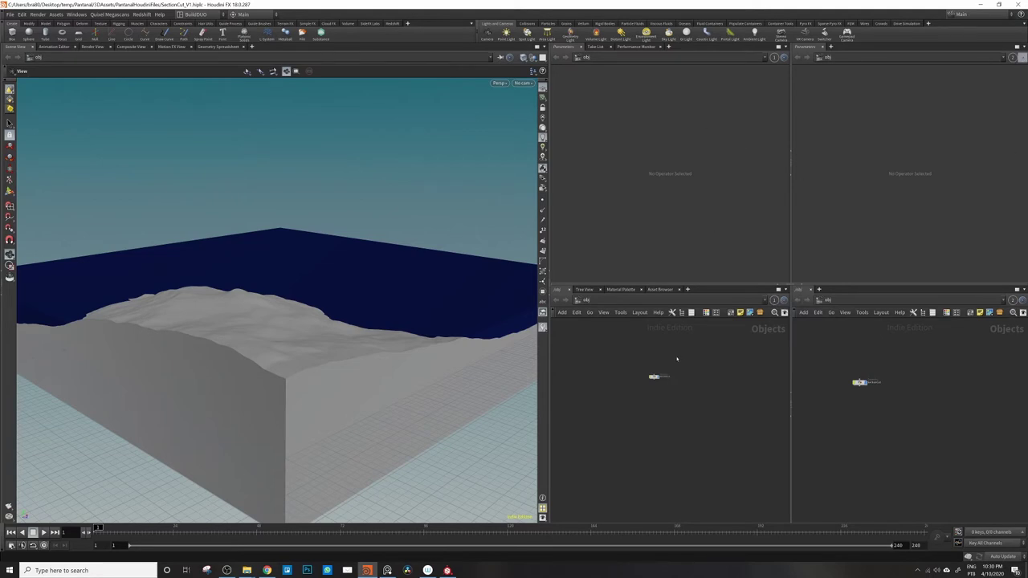
left_click(654, 377)
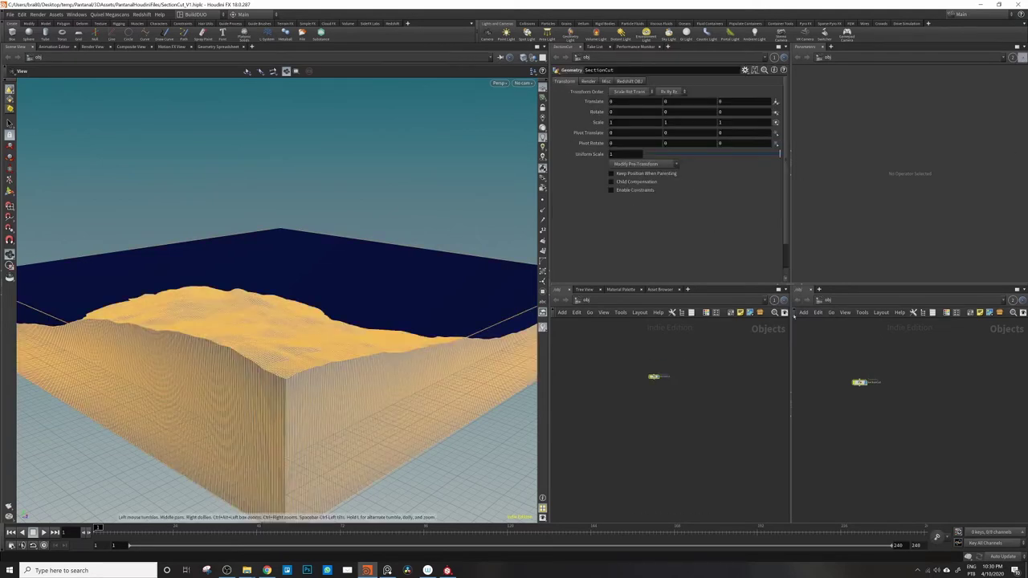
left_click(860, 383)
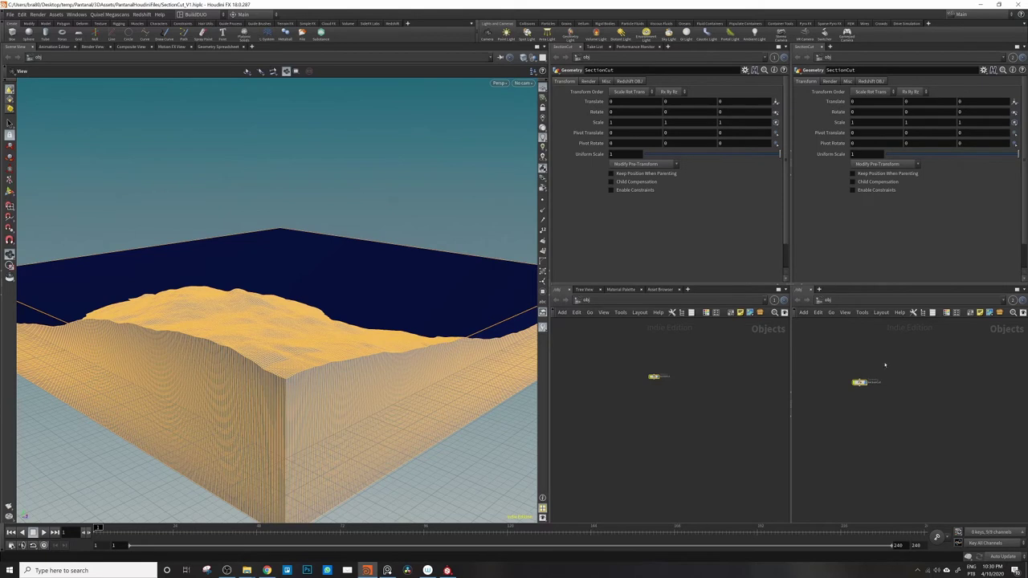
left_click(836, 383)
left_click(858, 382)
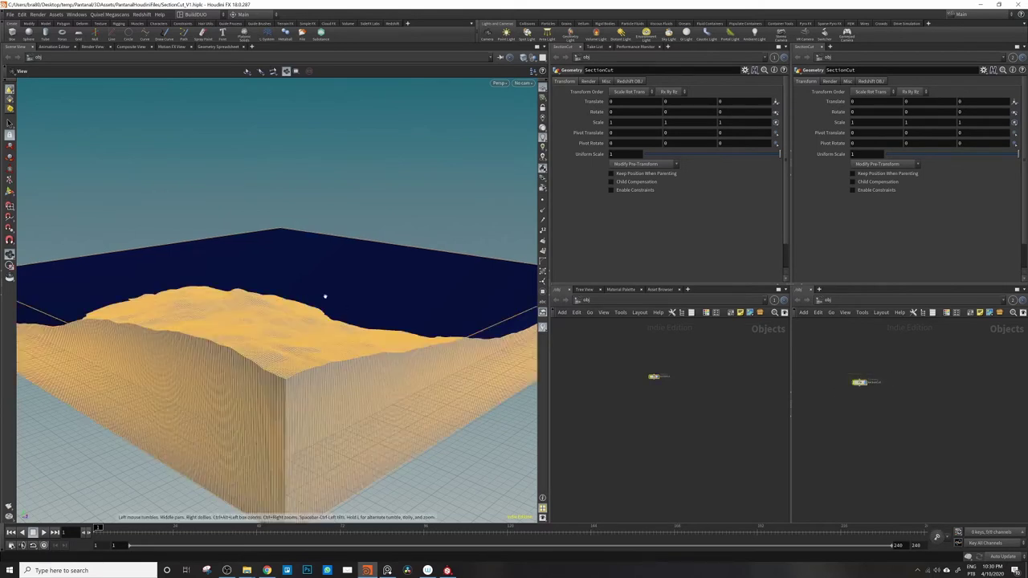
left_click(711, 375)
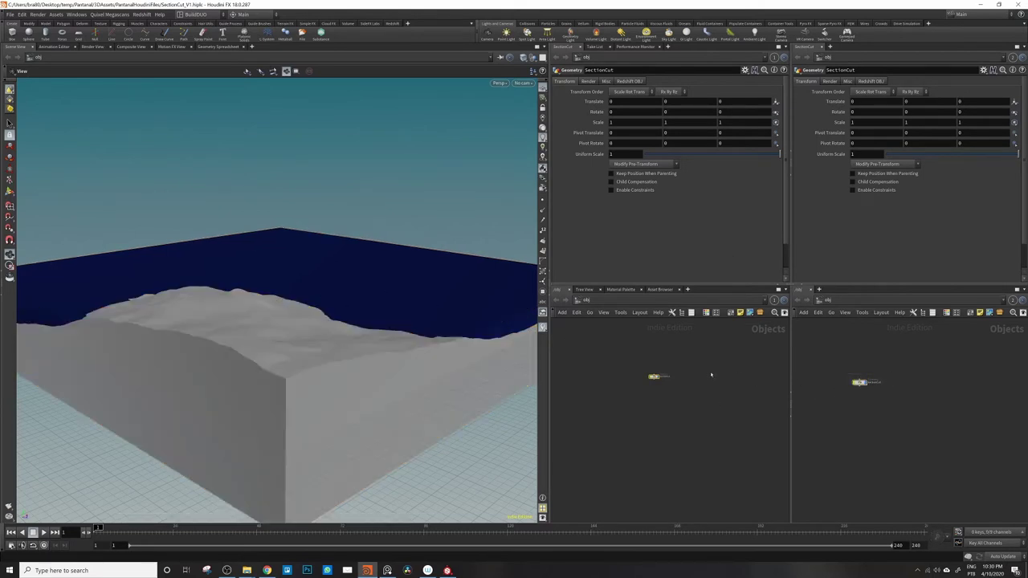
Step: Set the second network to the mat context and go inside the SectionCut object in the first one
left_click(825, 300)
left_click(831, 338)
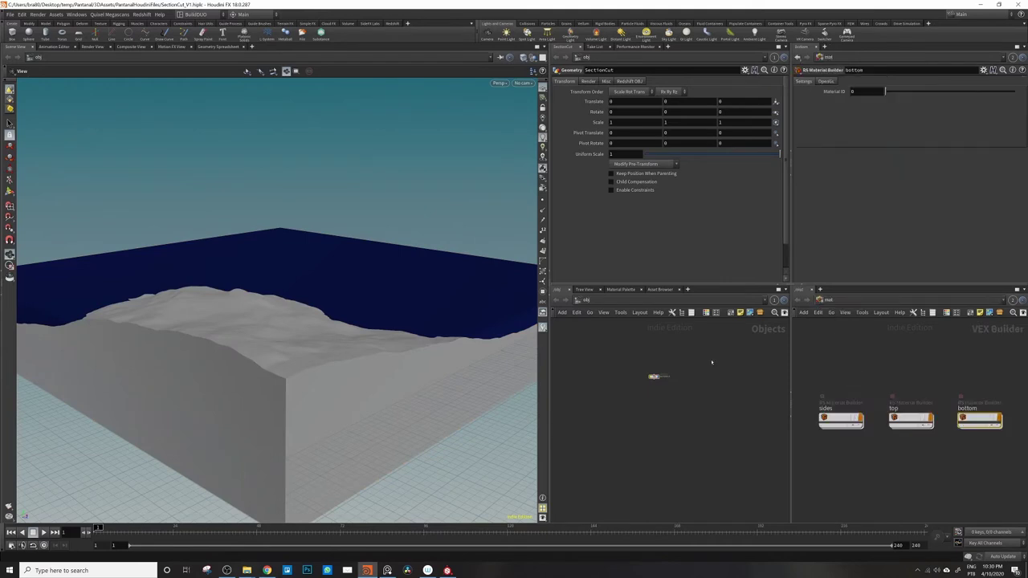
double_click(654, 380)
middle_click_drag(724, 429, 718, 353)
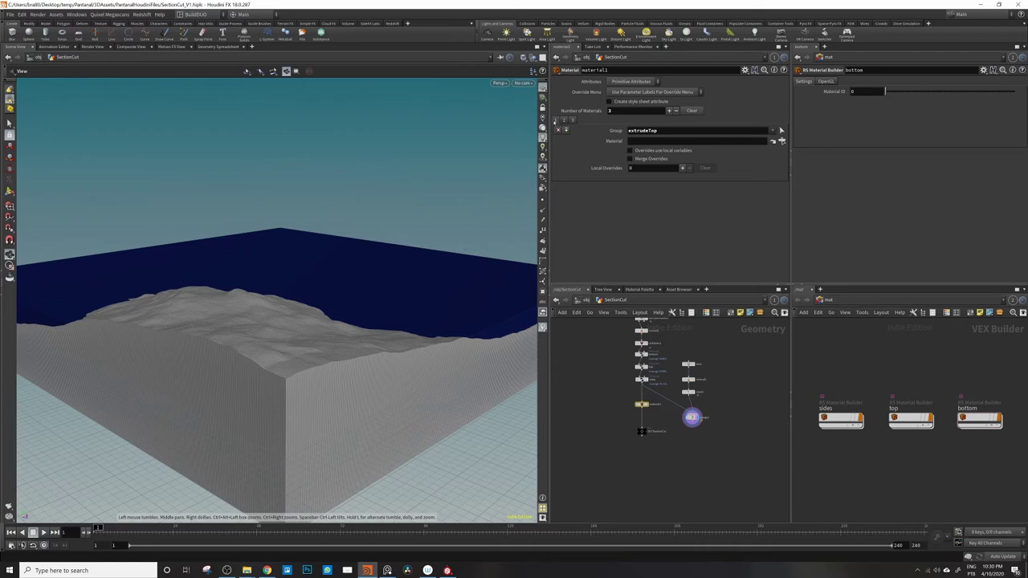
Step: Assign the top, sides and bottom materials to the matching extrudeTop, extrudeSide and extrudeBase entries of material1
left_click_drag(892, 419, 660, 141)
left_click_drag(841, 418, 671, 141)
left_click_drag(964, 414, 936, 375)
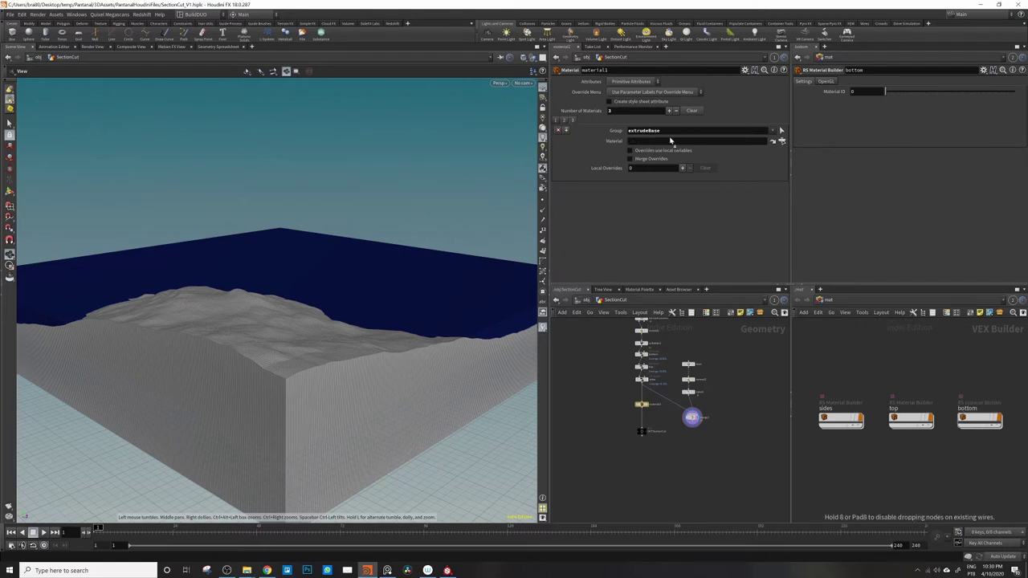
left_click_drag(672, 141, 672, 141)
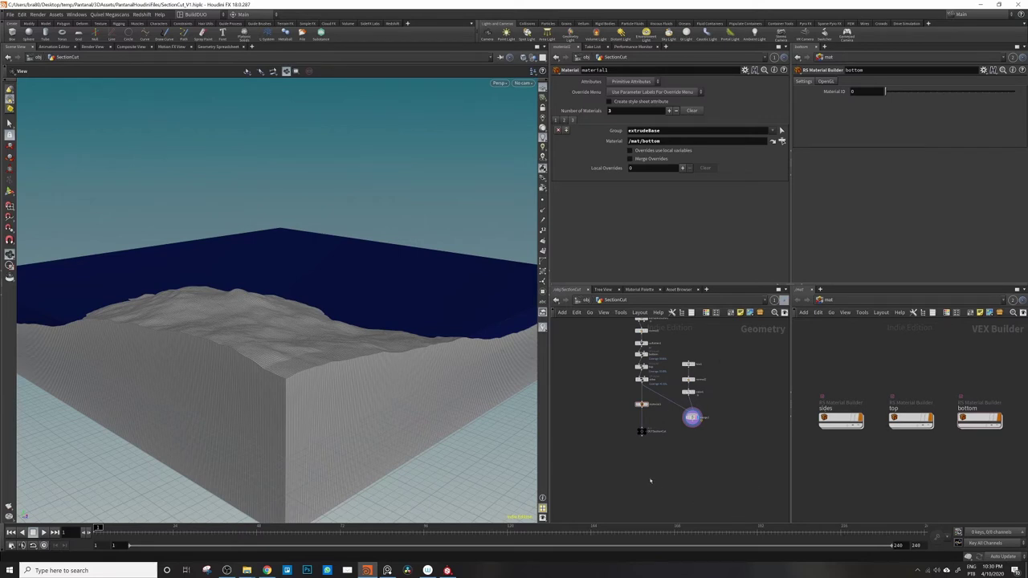
Step: Add an RS Material Builder beside the bottom material, name it waterbasic, and go inside it
scroll(919, 443, "down", 5)
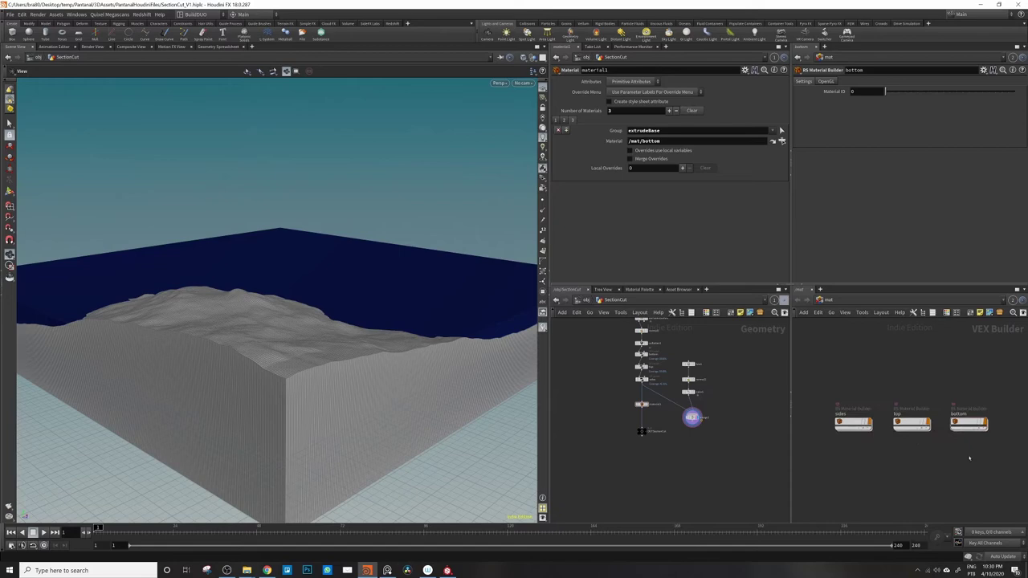
middle_click_drag(964, 417, 934, 415)
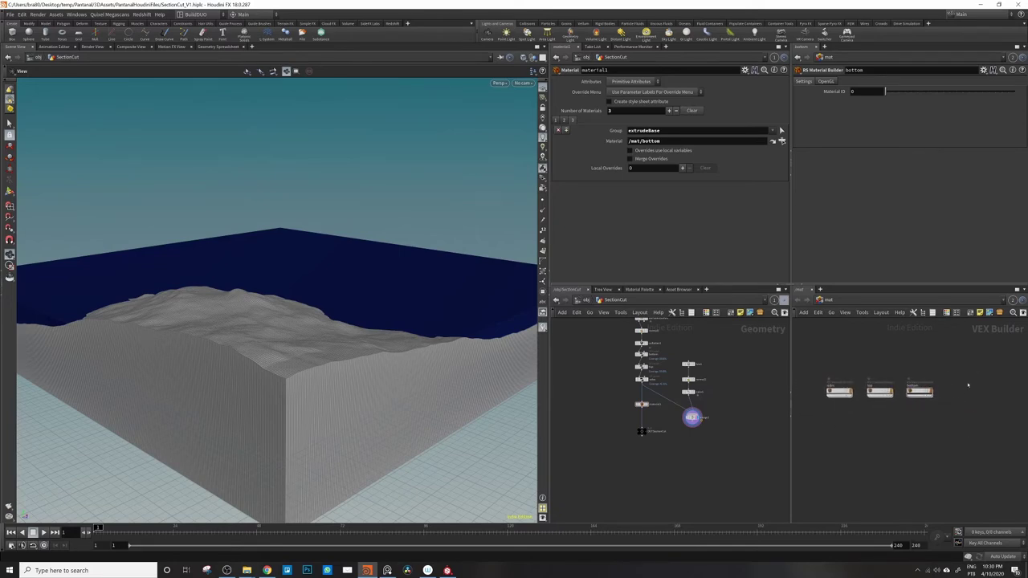
key("Tab")
type("rsmat")
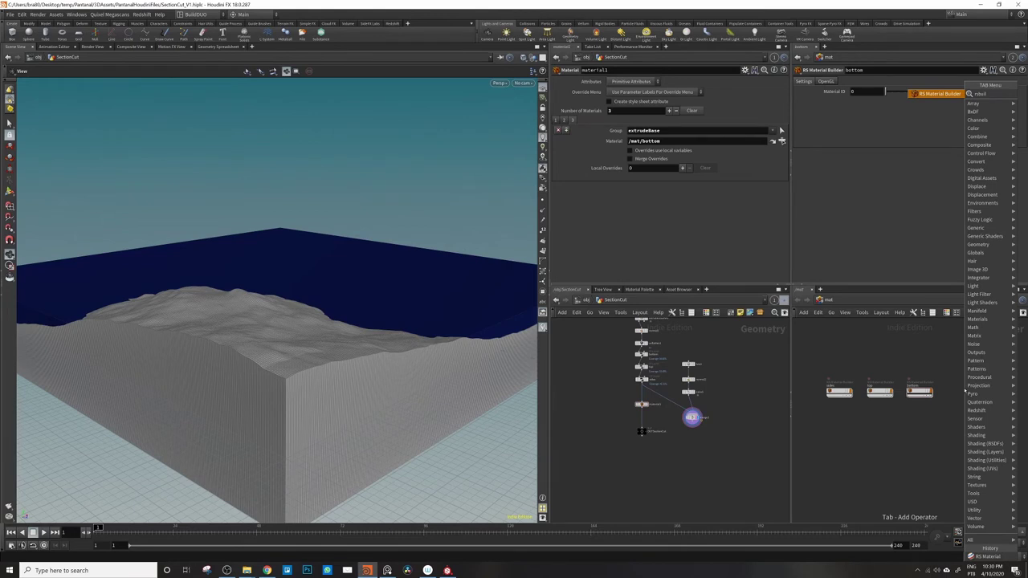
key("Return")
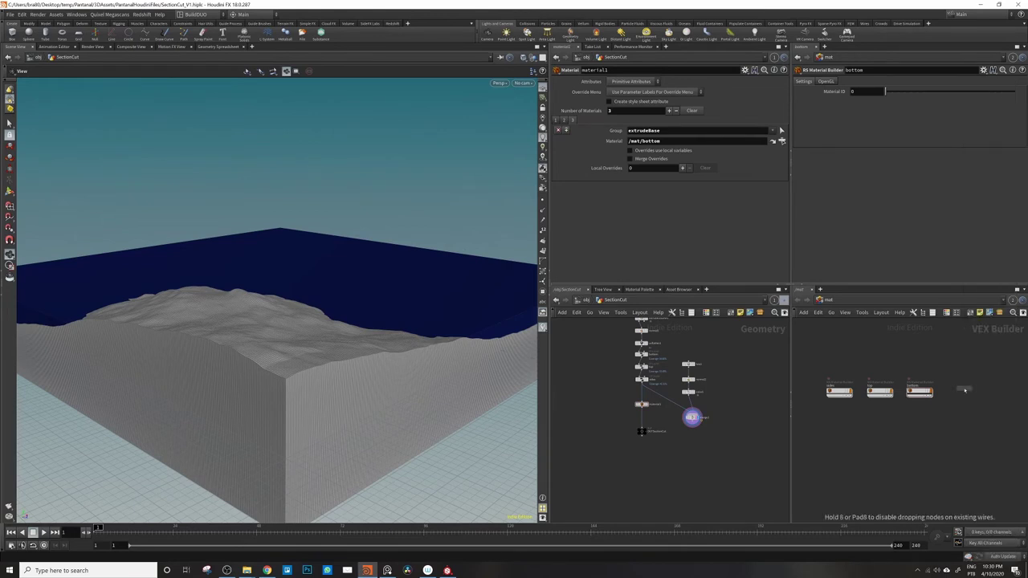
left_click(965, 390)
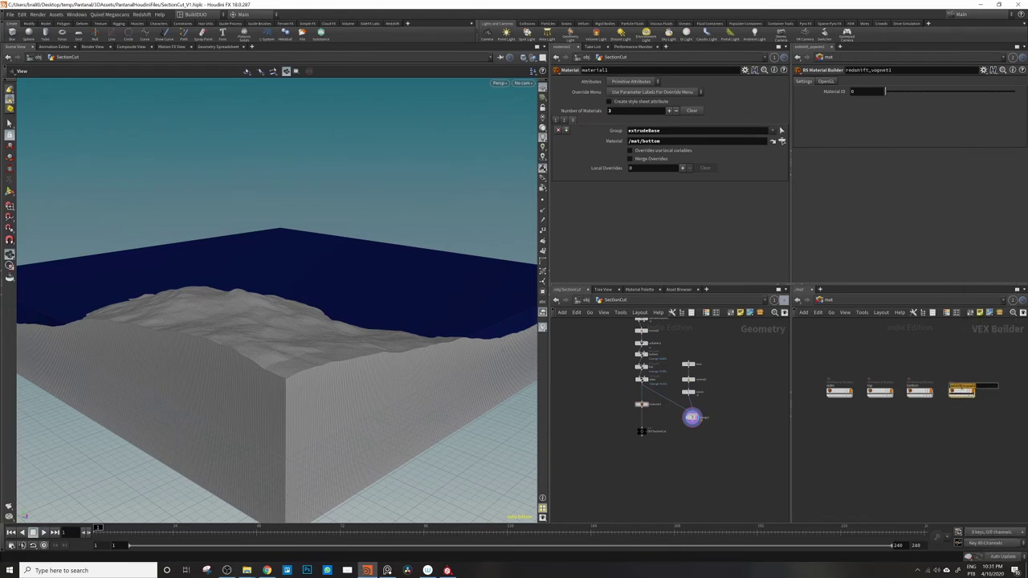
type("mat")
key("Return")
double_click(961, 392)
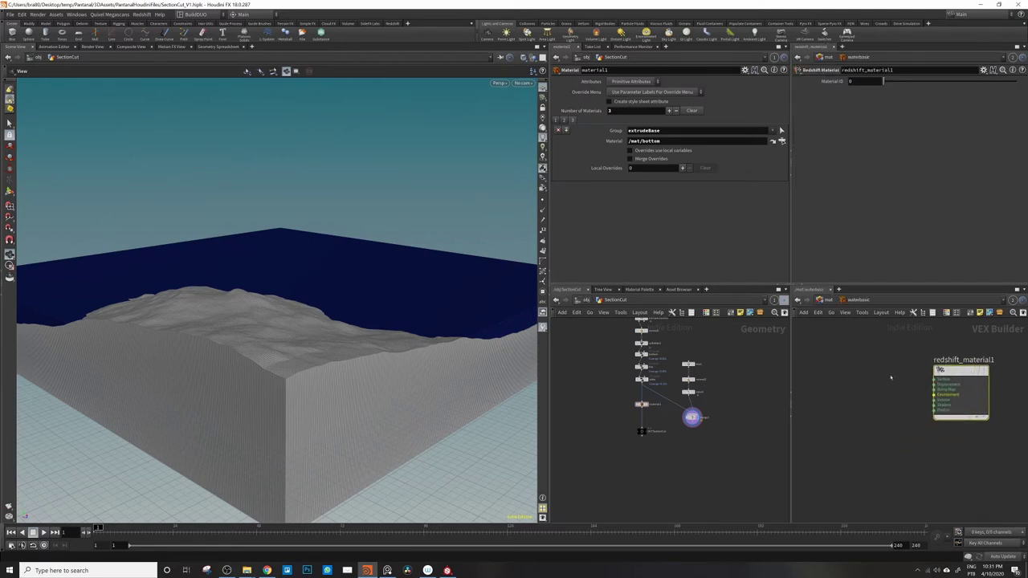
Step: Add an RS Material node feeding the redshift_material1 surface input and set its preset to Water
key("Tab")
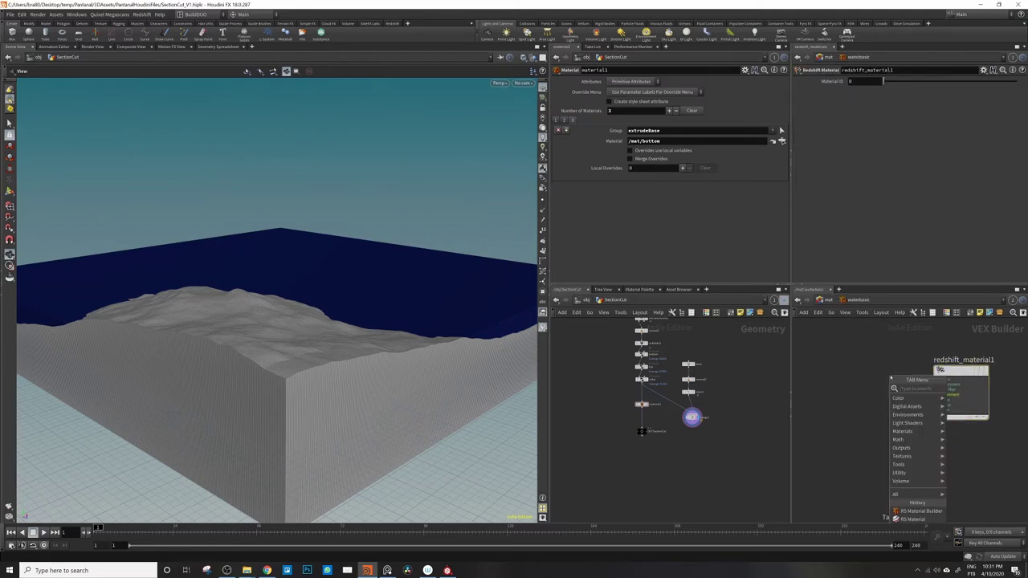
type("rs mater")
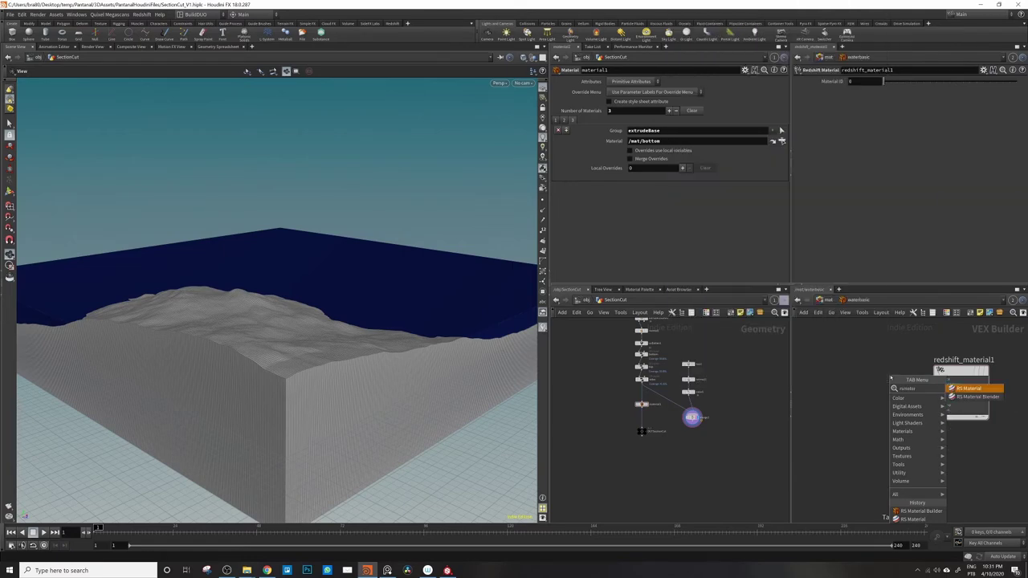
key("Return")
left_click(873, 377)
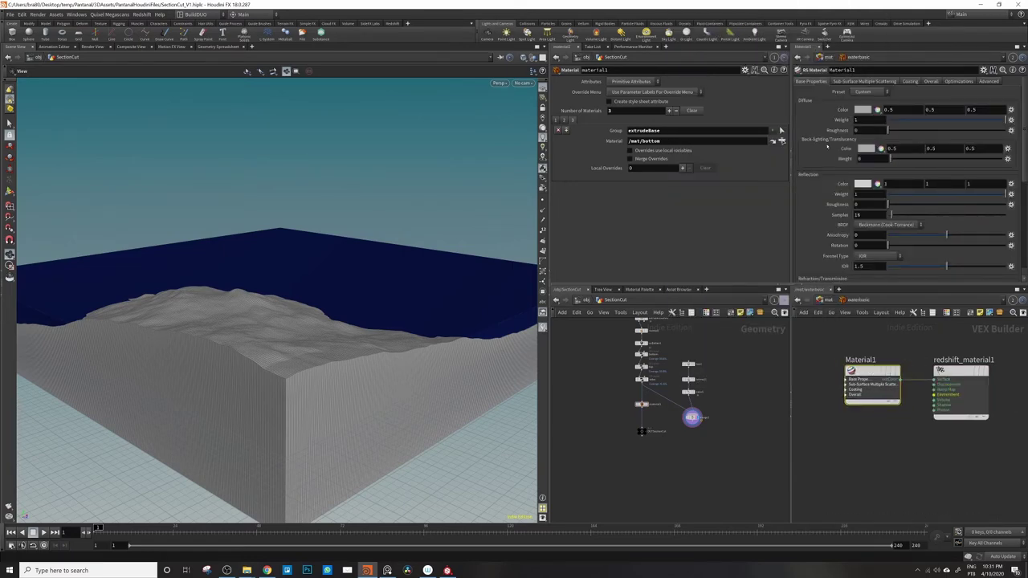
left_click(864, 92)
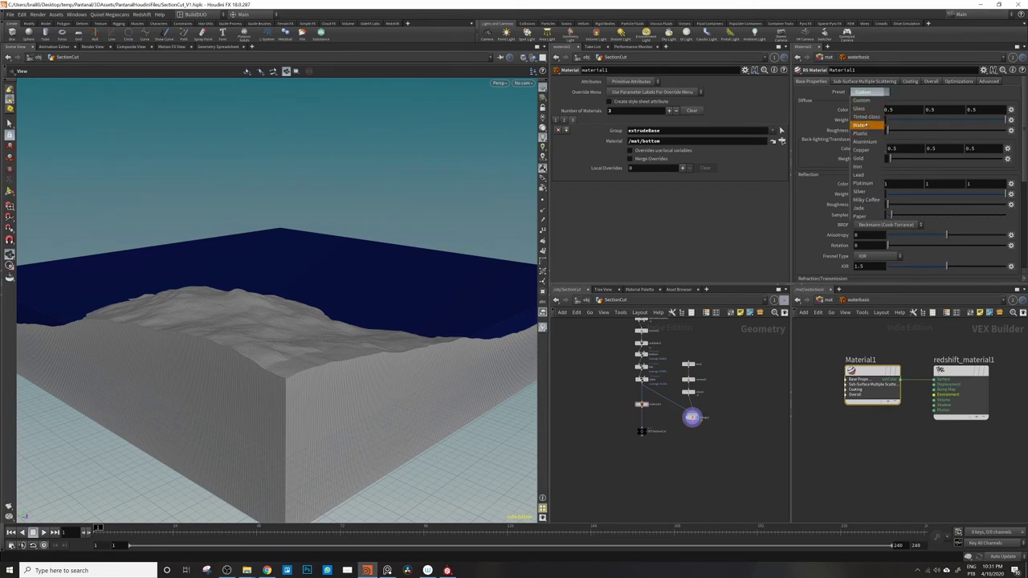
left_click(861, 118)
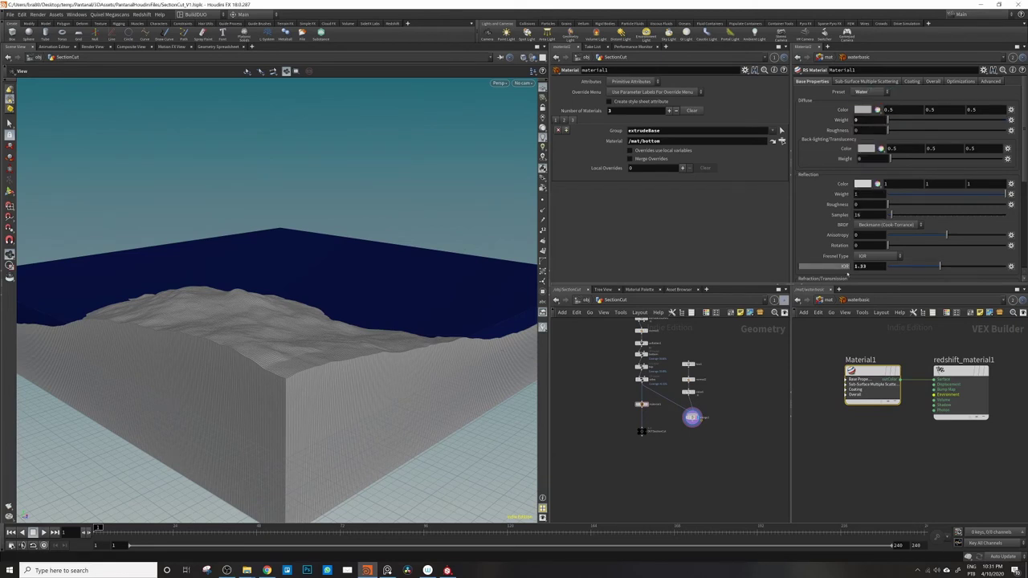
Step: Examine the Water preset's reflection, refraction and sub-surface values on the RS Material node
scroll(831, 221, "down", 1)
scroll(831, 225, "down", 2)
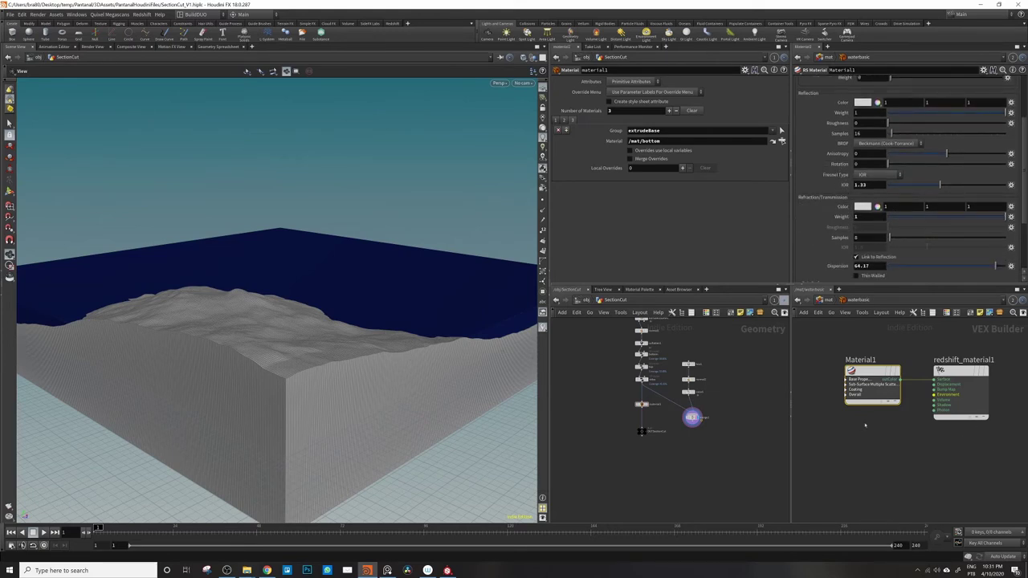
scroll(864, 421, "down", 3)
scroll(865, 421, "up", 3)
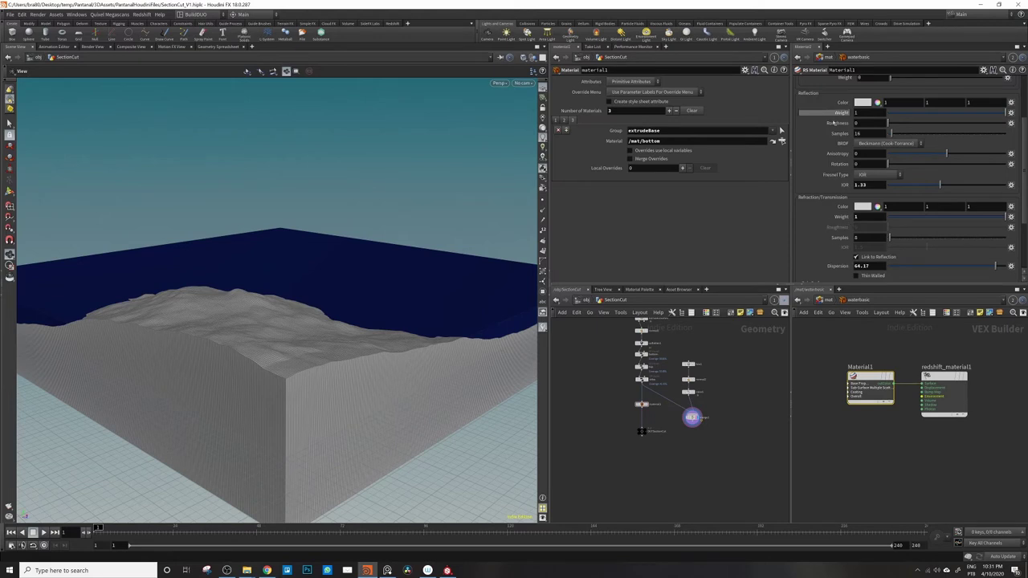
scroll(836, 217, "down", 3)
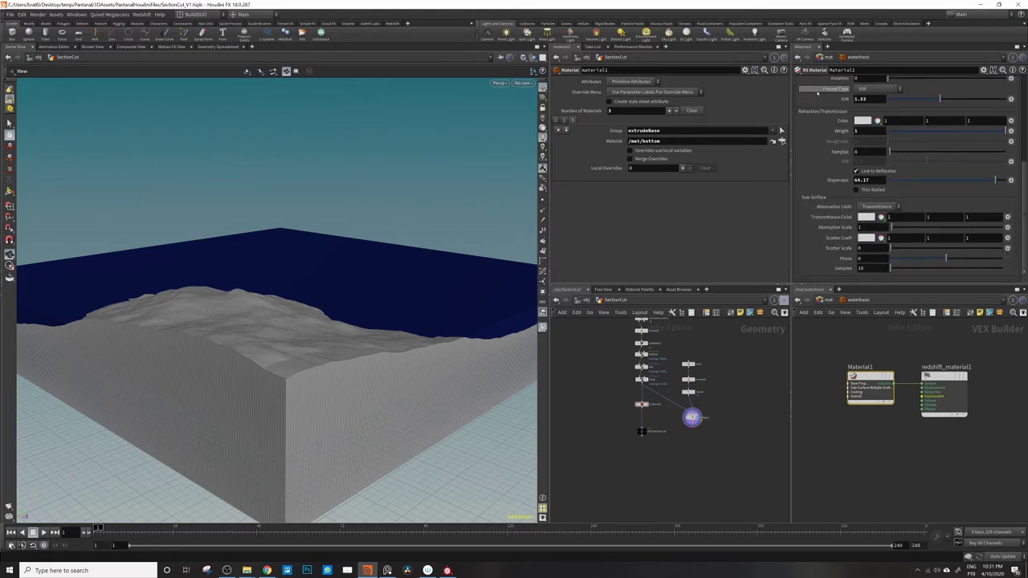
scroll(837, 91, "up", 5)
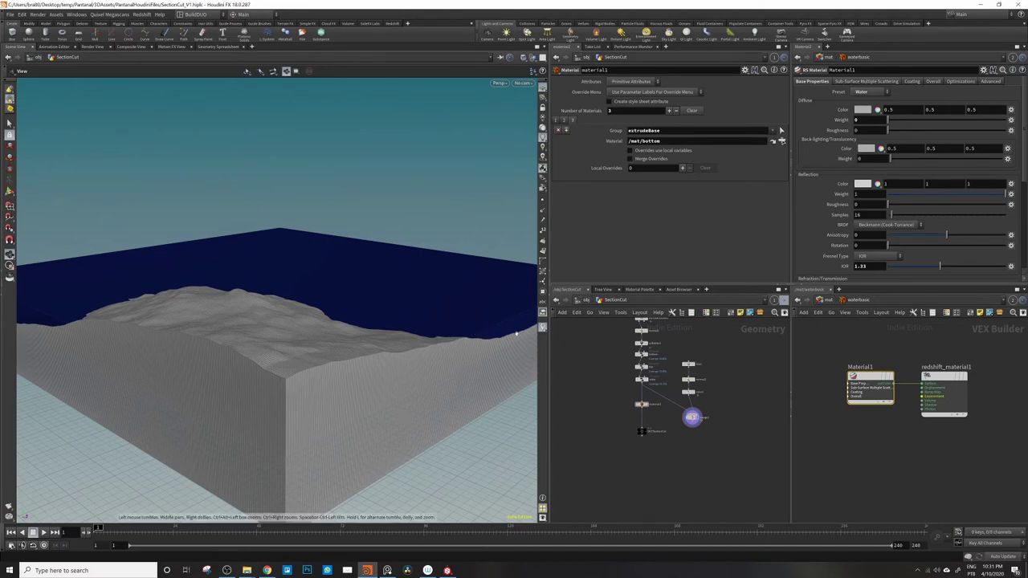
Step: Select the water box's three nodes and move them up to leave room above the merge node
left_click_drag(445, 332, 415, 335)
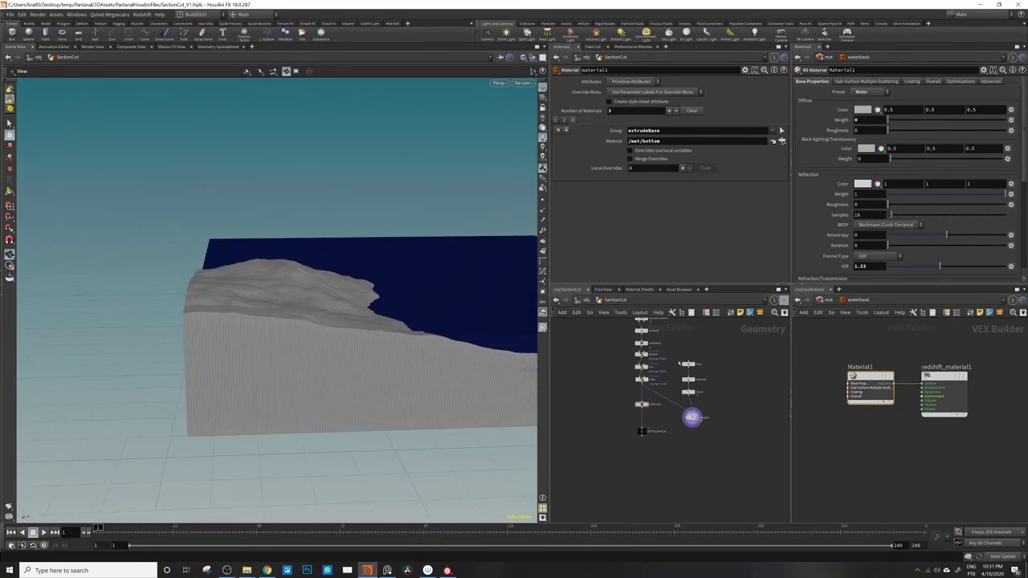
left_click_drag(678, 357, 697, 371)
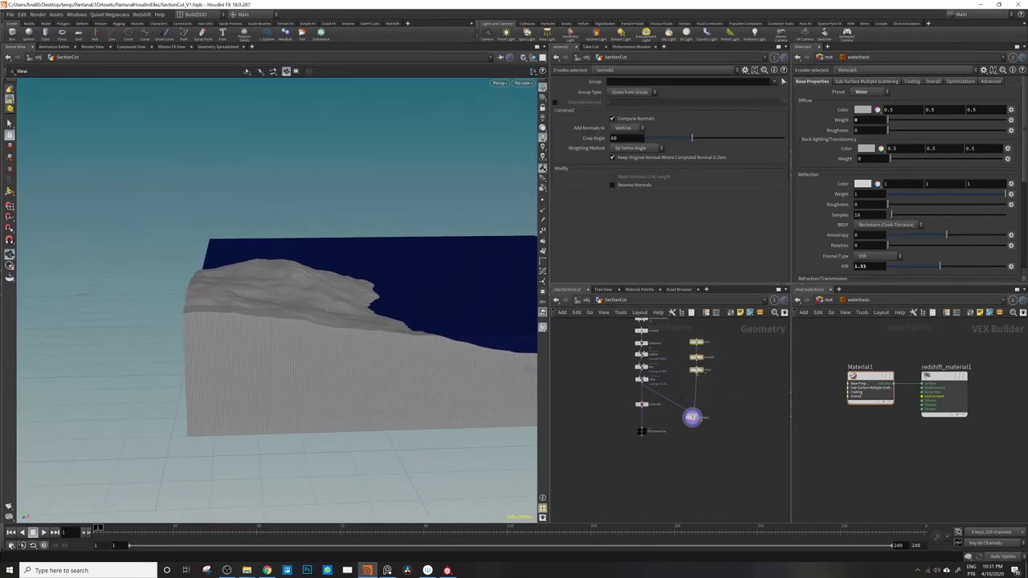
key("Tab")
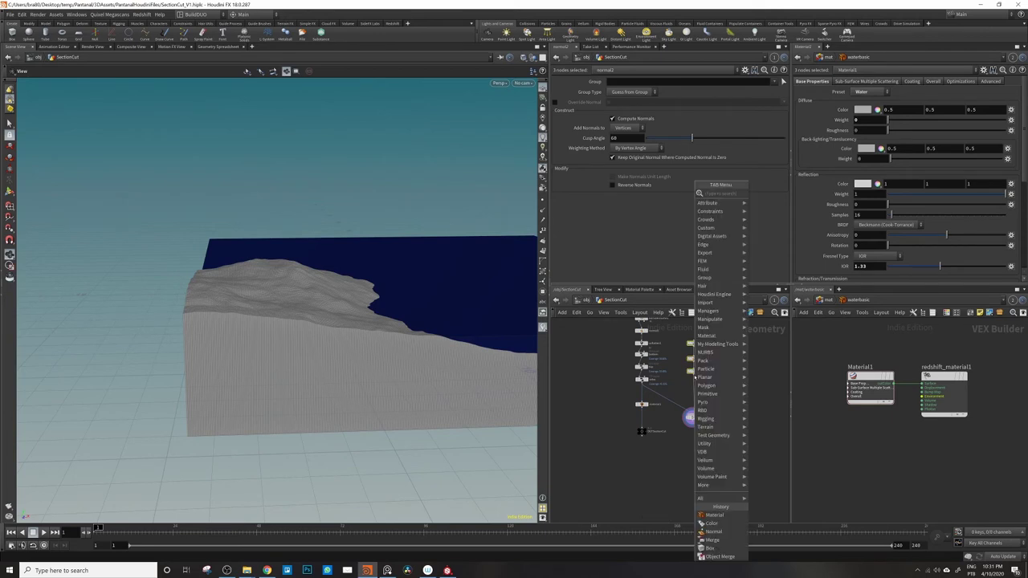
type("mater")
key("Return")
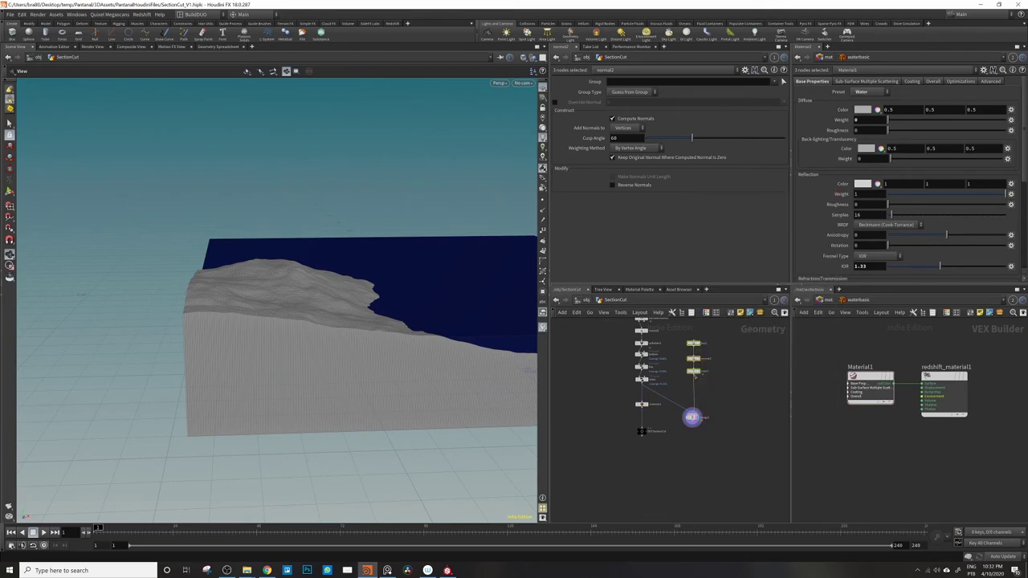
key("Escape")
Step: Insert a Material node between the water box's color node and the merge, and assign the waterbasic material to it
left_click(718, 388)
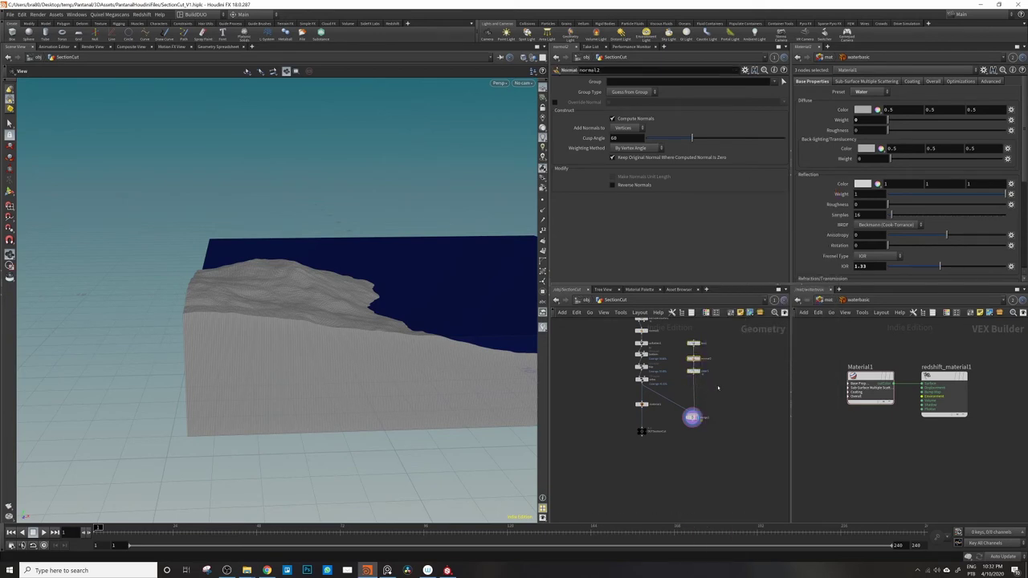
key("Tab")
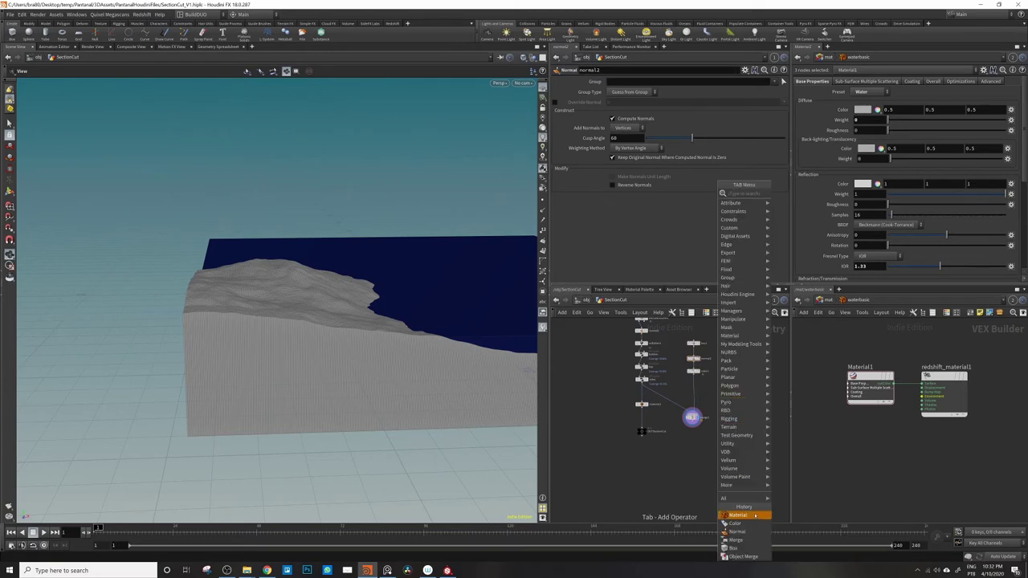
left_click(740, 514)
left_click(696, 394)
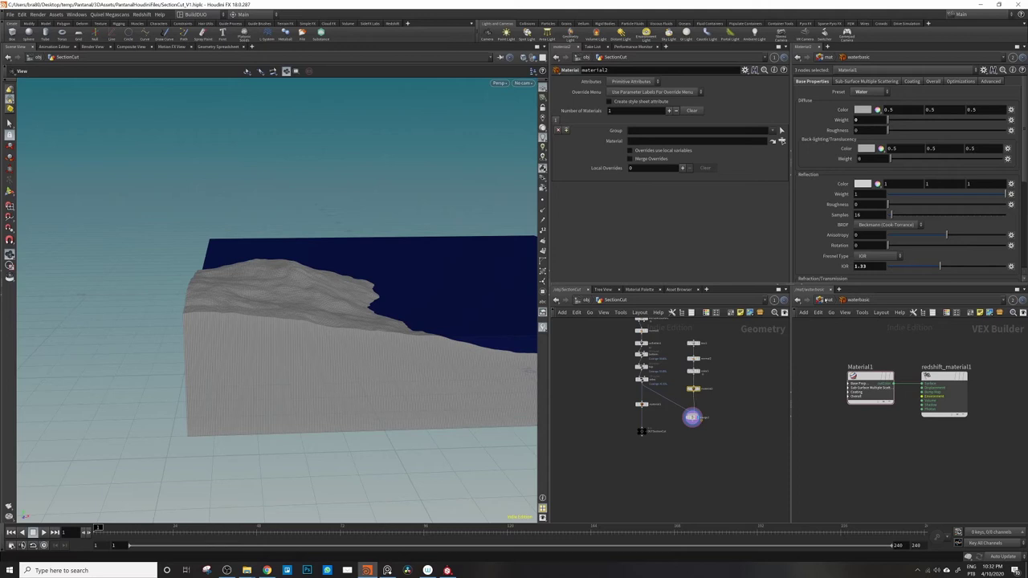
left_click(828, 300)
left_click_drag(961, 392, 643, 143)
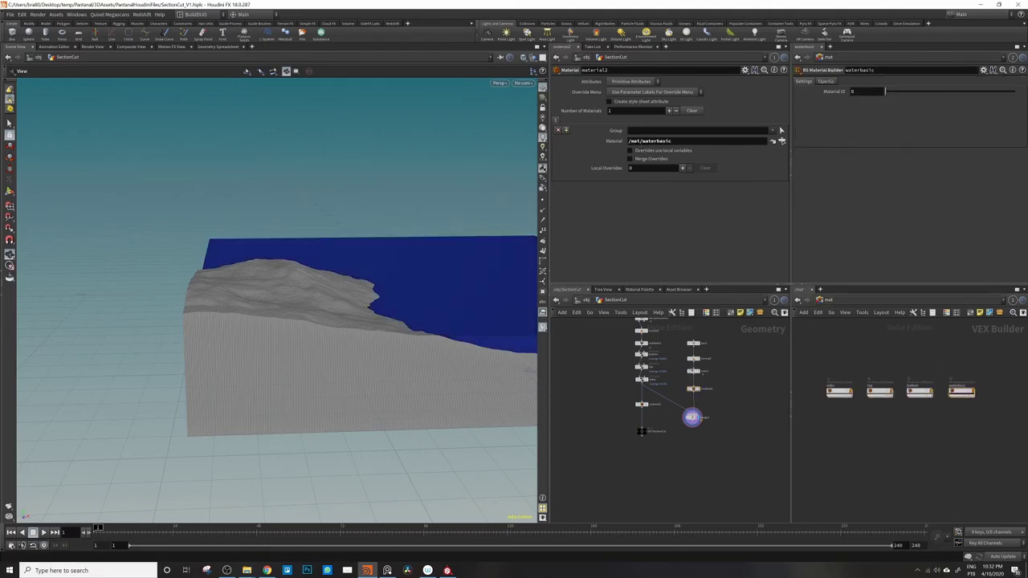
Step: Move the merge node down, replace its terrain input with material1's output, and put material1 first in its input order
left_click_drag(379, 303, 300, 343)
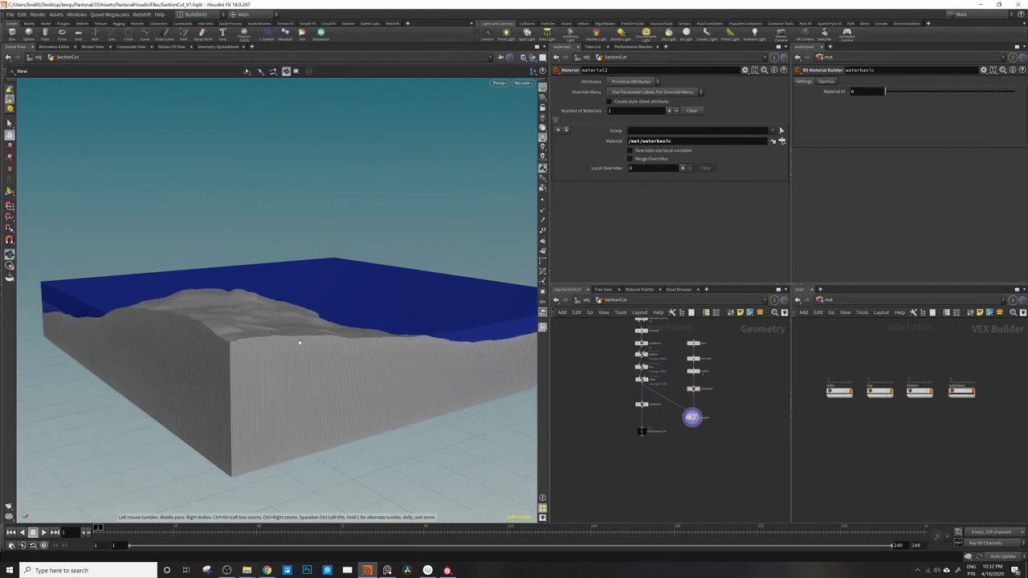
scroll(300, 343, "down", 3)
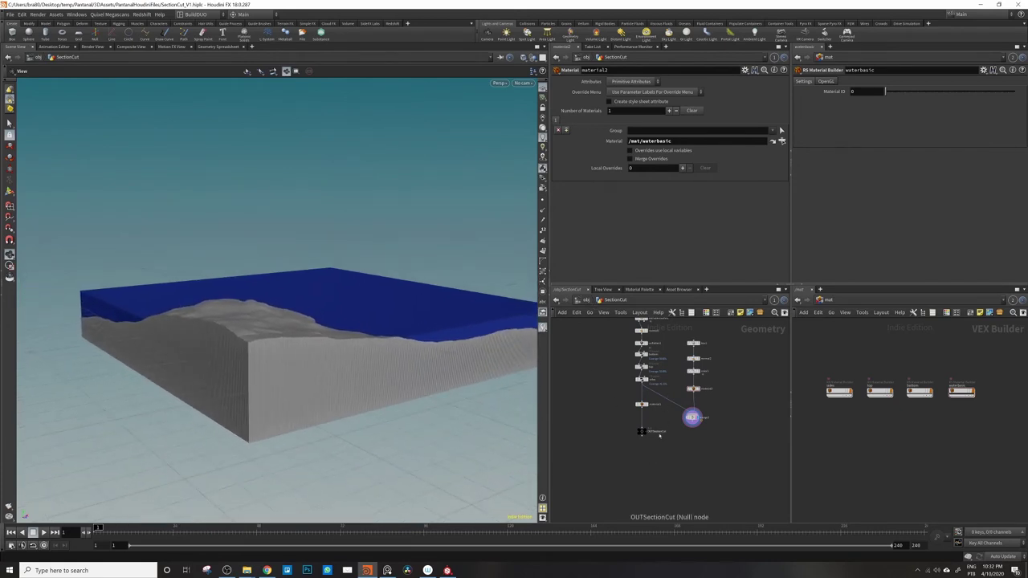
mouse_move(641, 408)
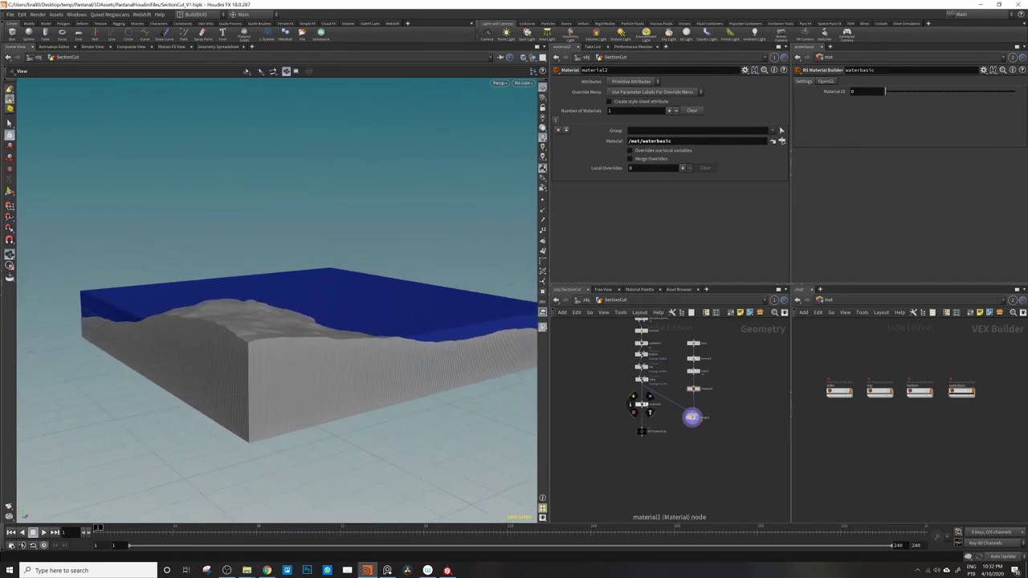
left_click_drag(693, 416, 694, 448)
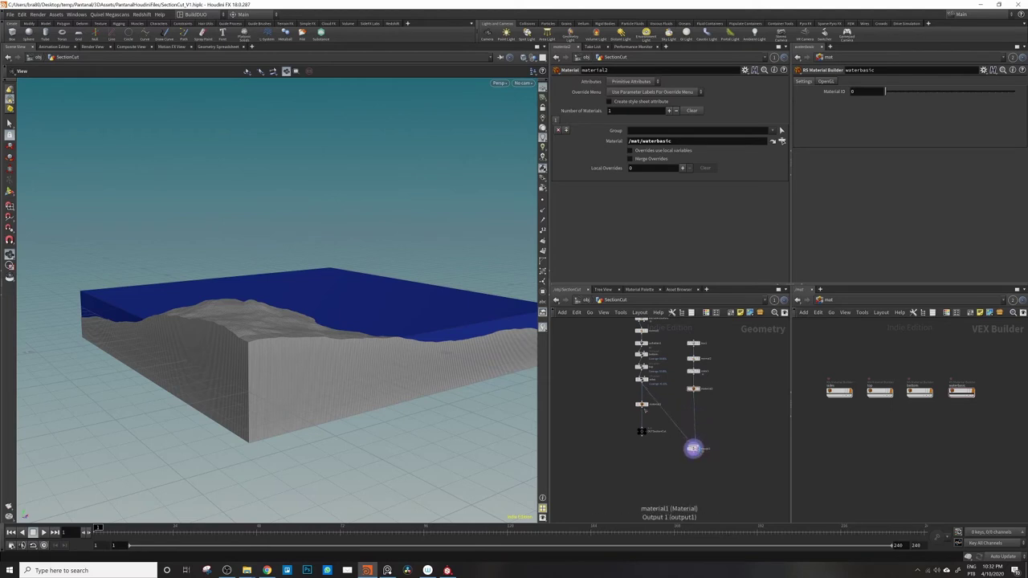
key("y")
left_click_drag(682, 413, 695, 444)
left_click(696, 450)
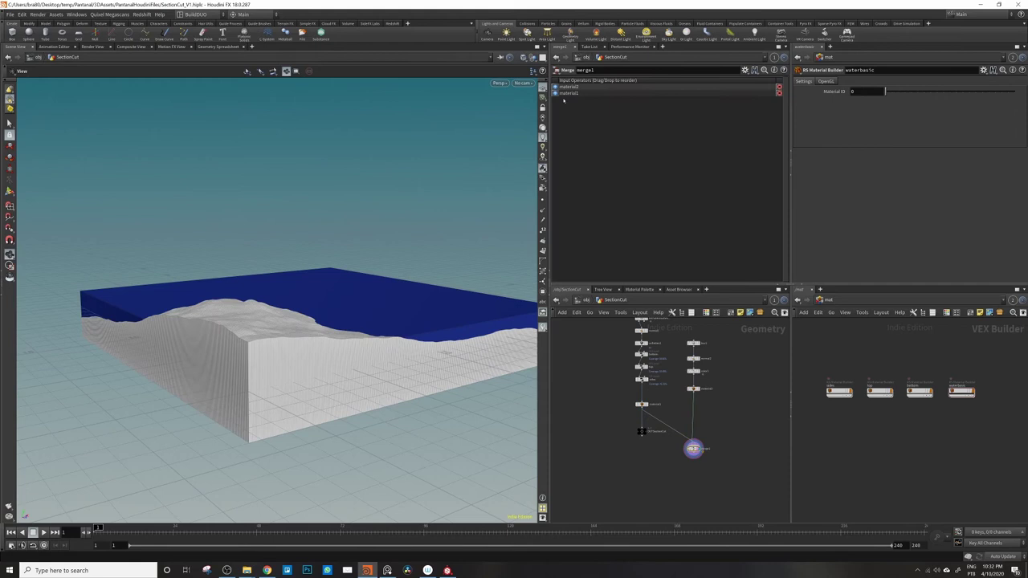
left_click_drag(565, 94, 566, 86)
scroll(684, 451, "up", 2)
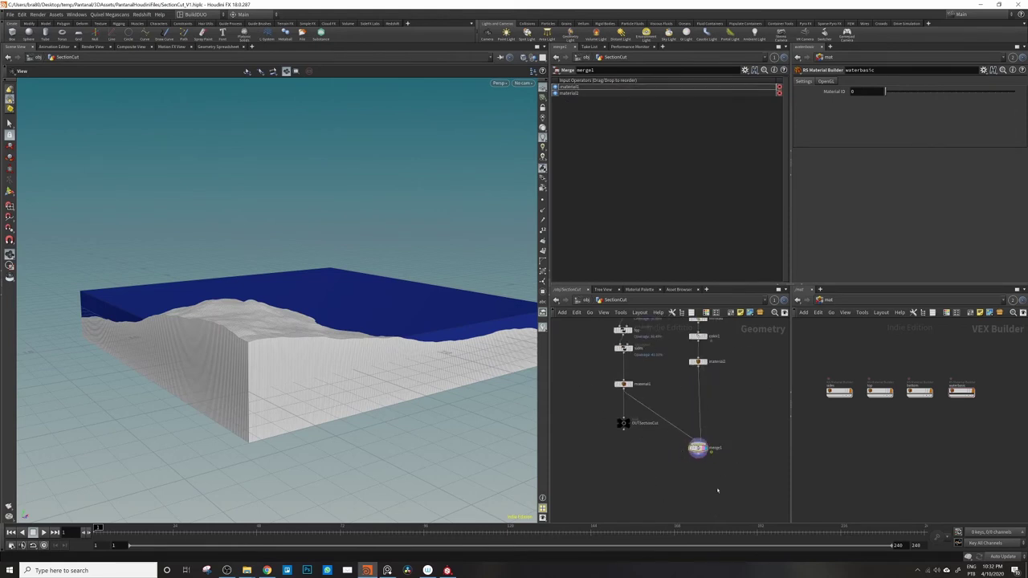
Step: Go up to the object level, show the Redshift shelf tools, and save the scene
key("u")
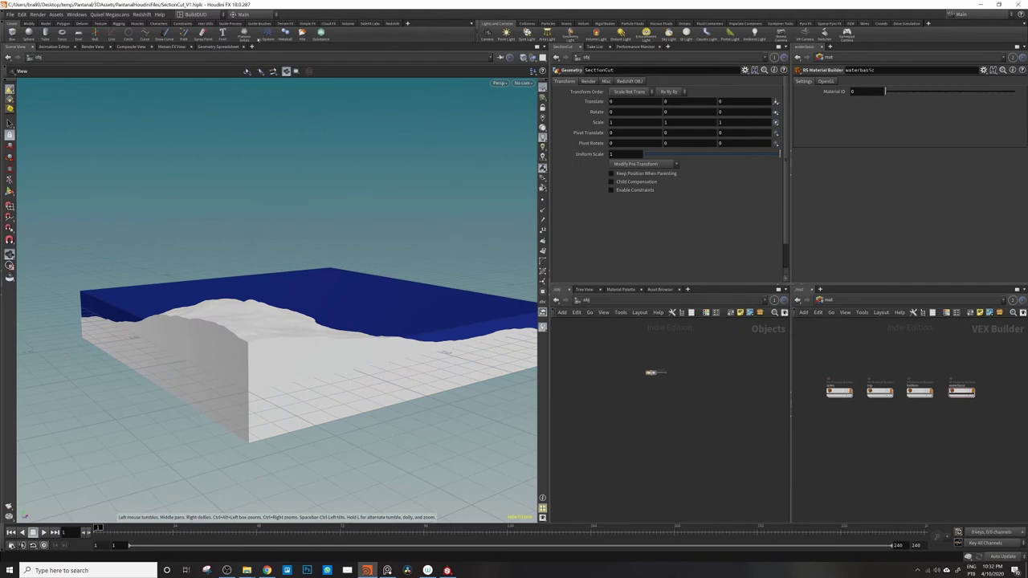
left_click(393, 24)
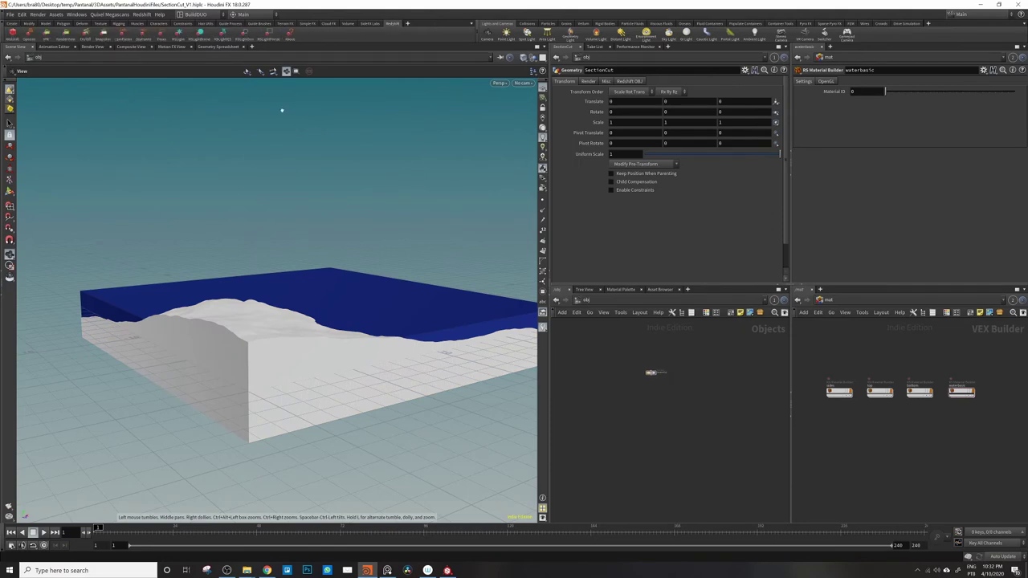
key("ctrl+s")
Step: Create a Redshift sun light from a view facing the water-side corner of the section cut
left_click_drag(383, 347, 345, 350)
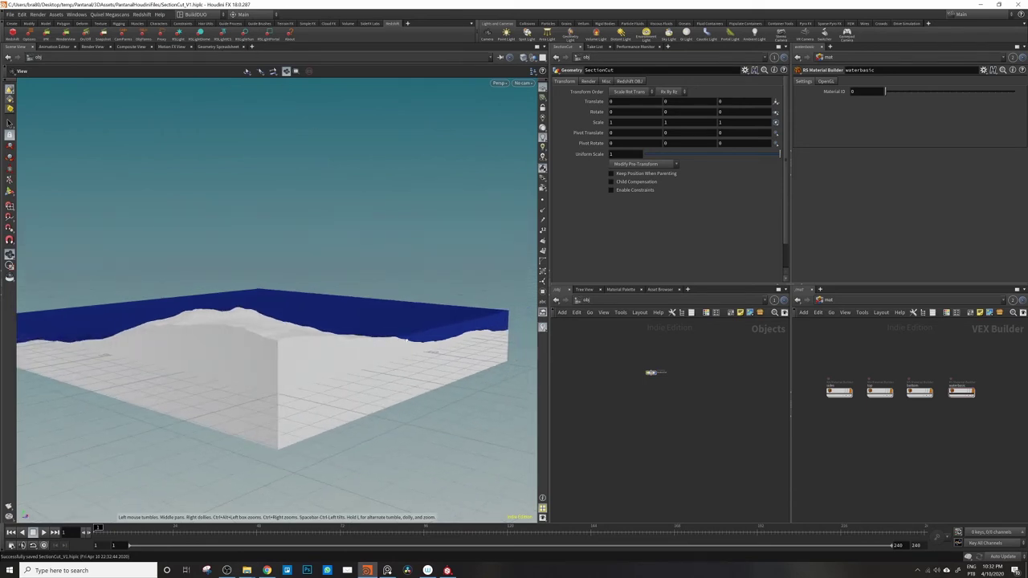
left_click_drag(408, 341, 221, 346)
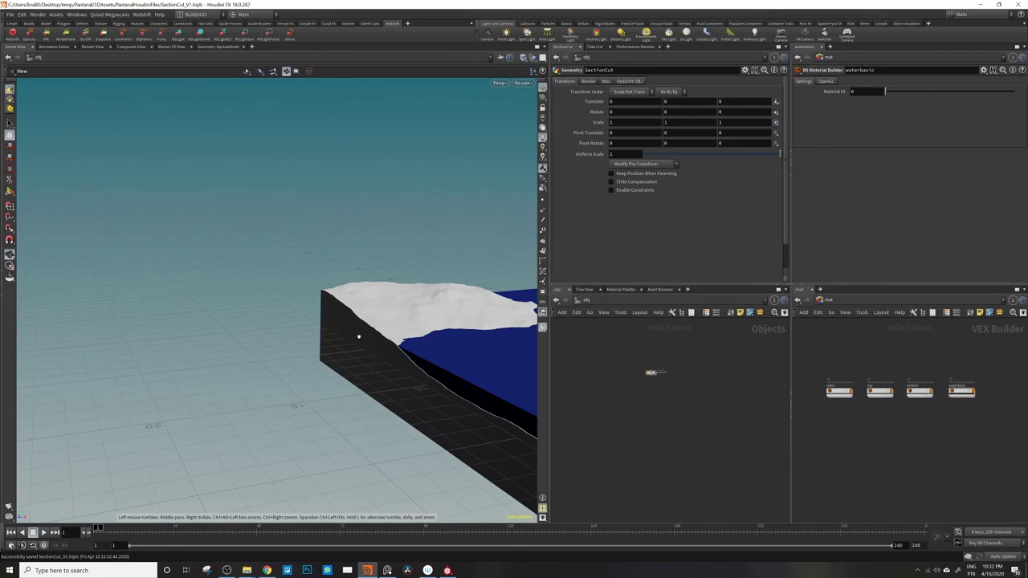
left_click_drag(358, 335, 289, 285)
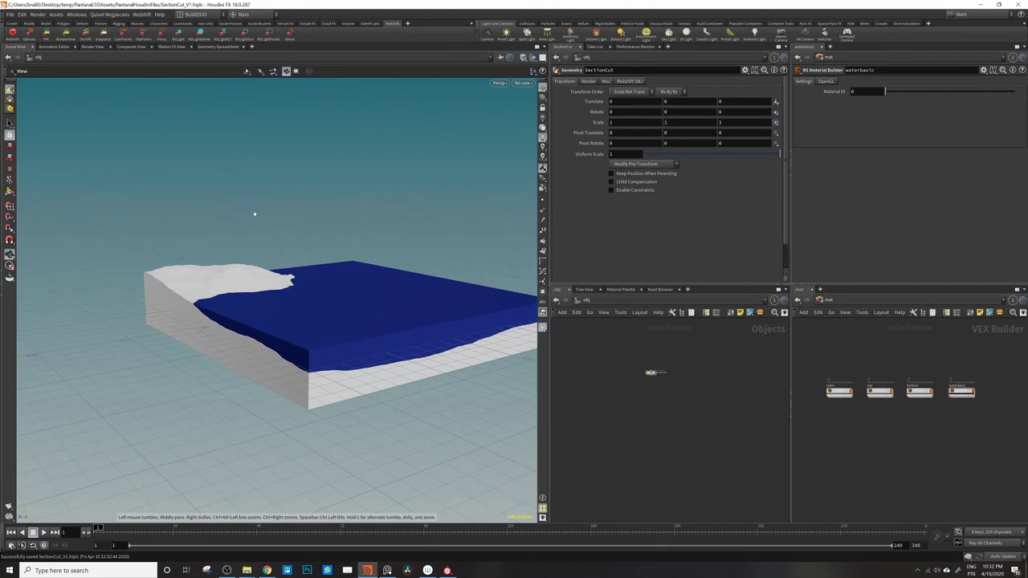
left_click_drag(255, 214, 269, 290)
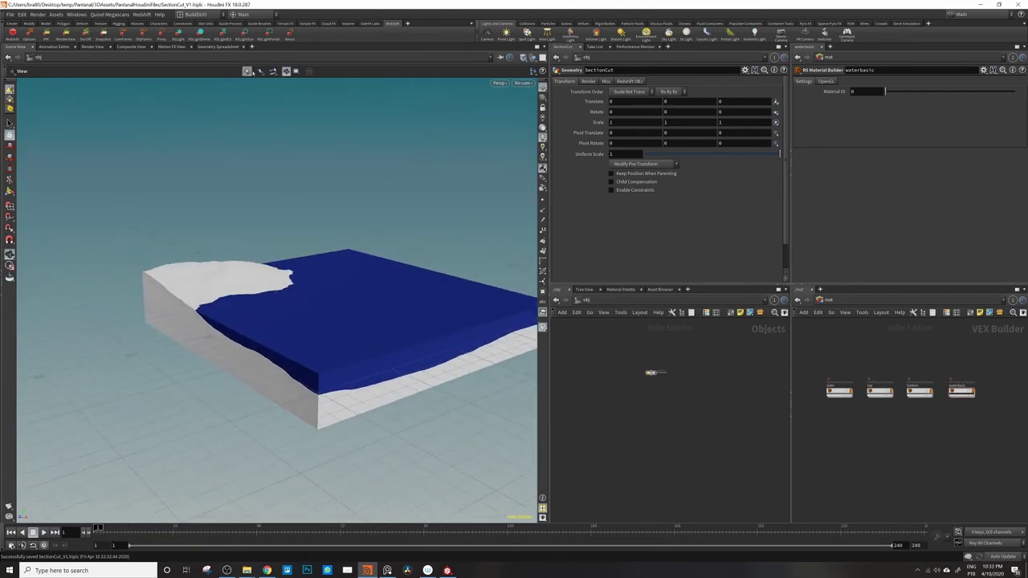
left_click(245, 33)
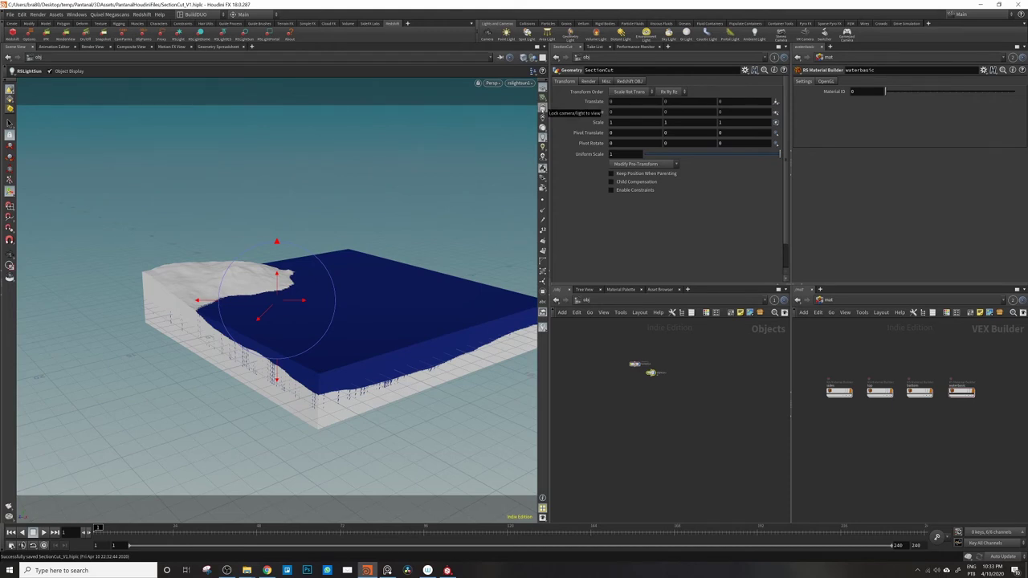
Step: Lock the sun light to the view, re-aim it slightly over the water, and release the lock
left_click(543, 108)
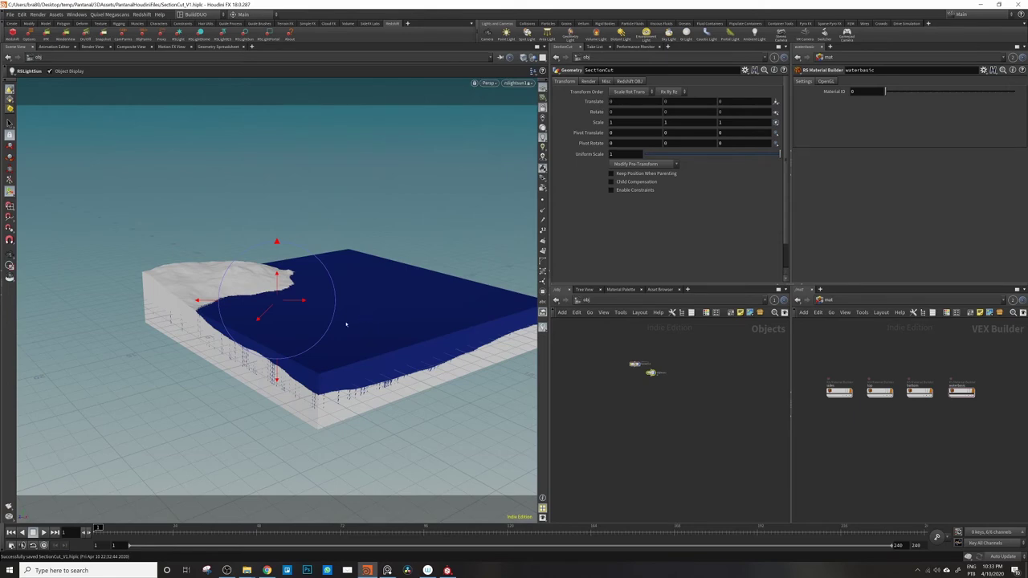
mouse_move(347, 324)
left_mouse_down("alt")
mouse_move(330, 324)
mouse_move(393, 317)
mouse_move(326, 327)
mouse_move(281, 349)
mouse_move(337, 370)
mouse_move(353, 297)
mouse_move(359, 311)
mouse_move(324, 321)
mouse_move(305, 302)
mouse_move(303, 319)
mouse_move(326, 327)
left_mouse_up("alt")
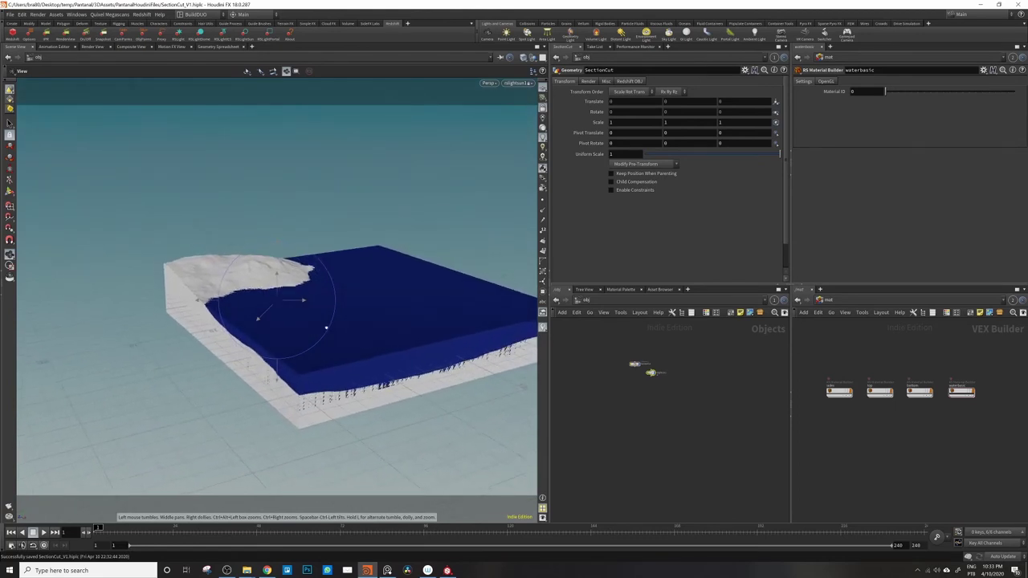
key("Return")
left_click(518, 83)
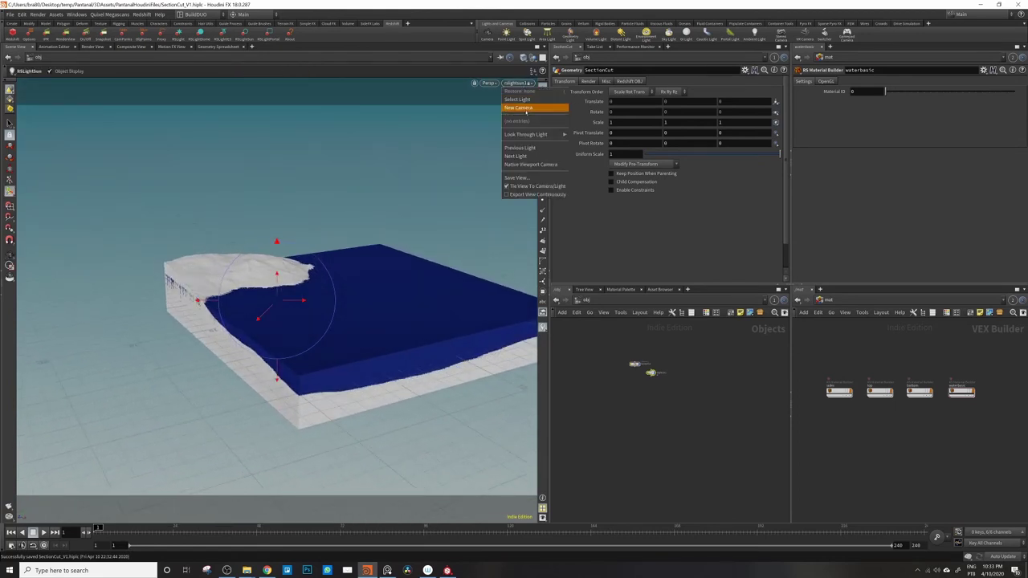
left_click(523, 84)
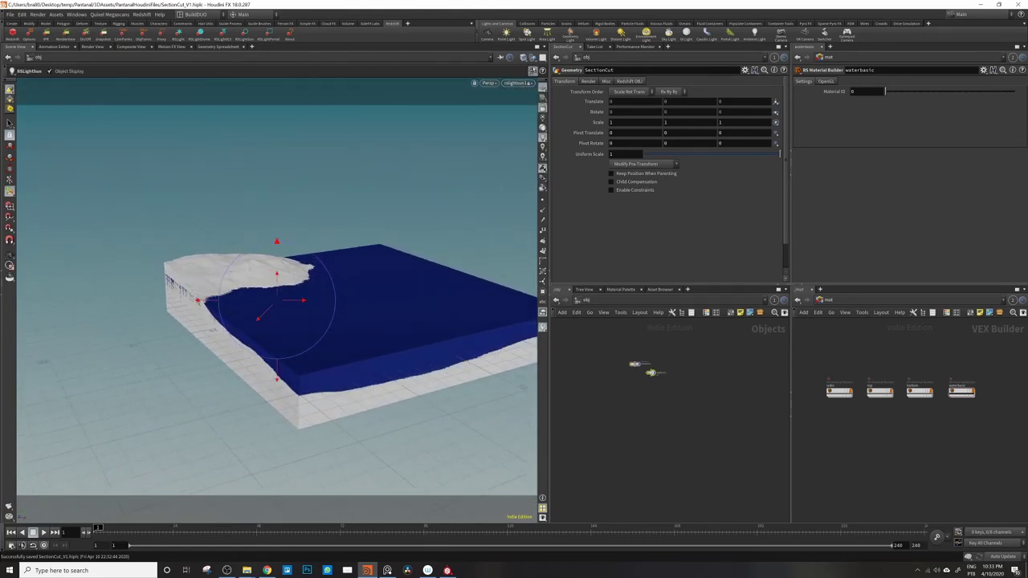
left_click(543, 108)
Step: Leave the light's view, frame the whole section cut from its terrain corner, and create a camera from that view
left_click_drag(299, 282, 406, 279, "alt")
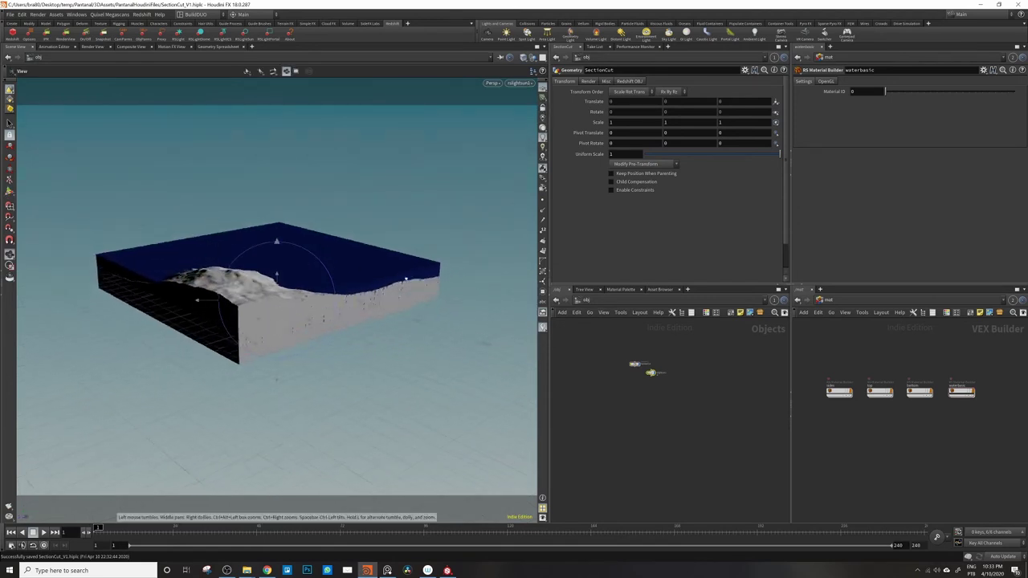
left_click_drag(281, 278, 328, 280, "alt")
right_click_drag(328, 280, 373, 267, "alt")
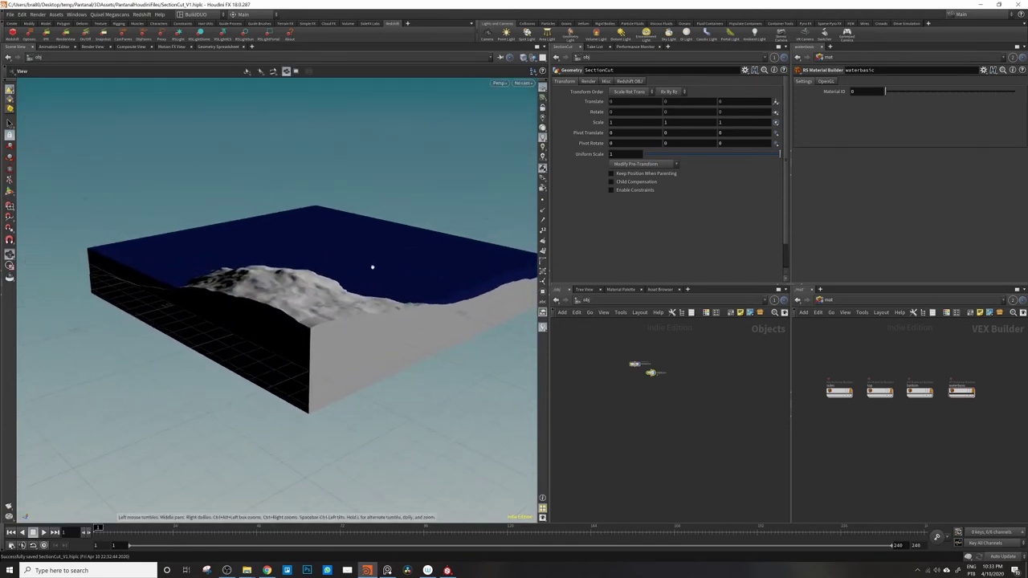
middle_click_drag(373, 267, 326, 268, "alt")
mouse_move(326, 268)
left_mouse_down("alt")
mouse_move(324, 257)
mouse_move(300, 259)
mouse_move(311, 269)
left_mouse_up("alt")
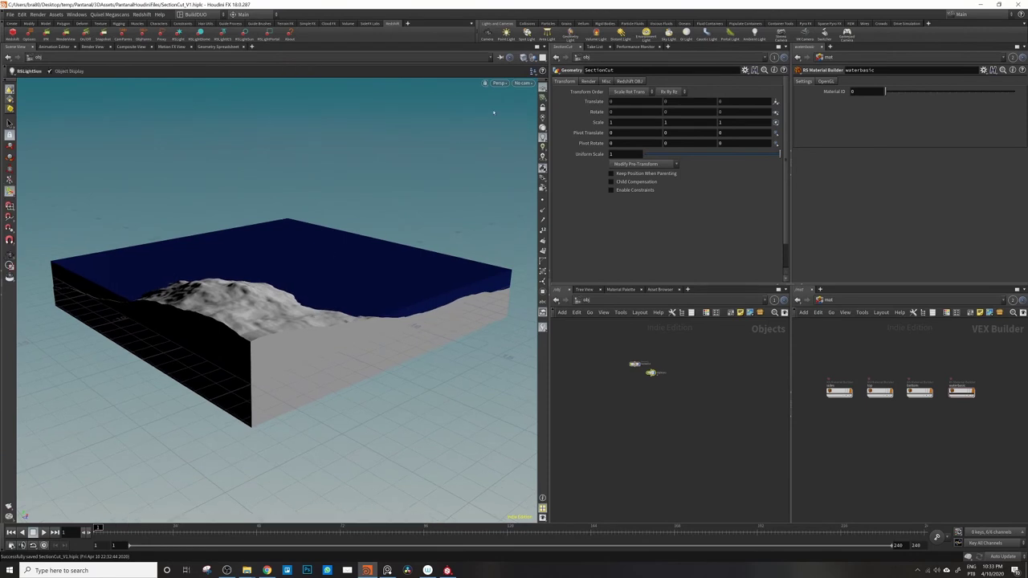
left_click(488, 34)
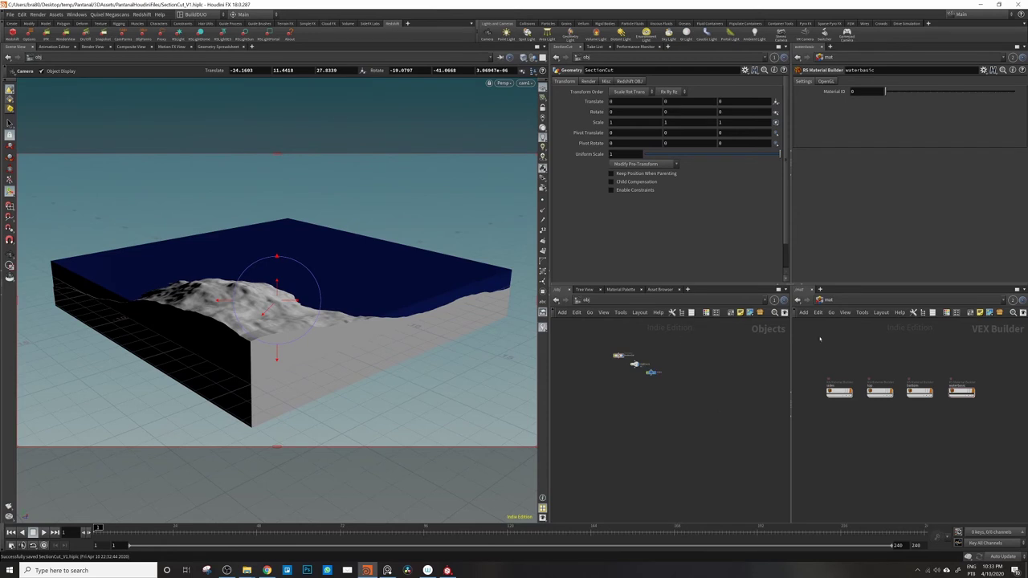
Step: Set the second network to the out context and select the Redshift_ROP1 render node
left_click(821, 300)
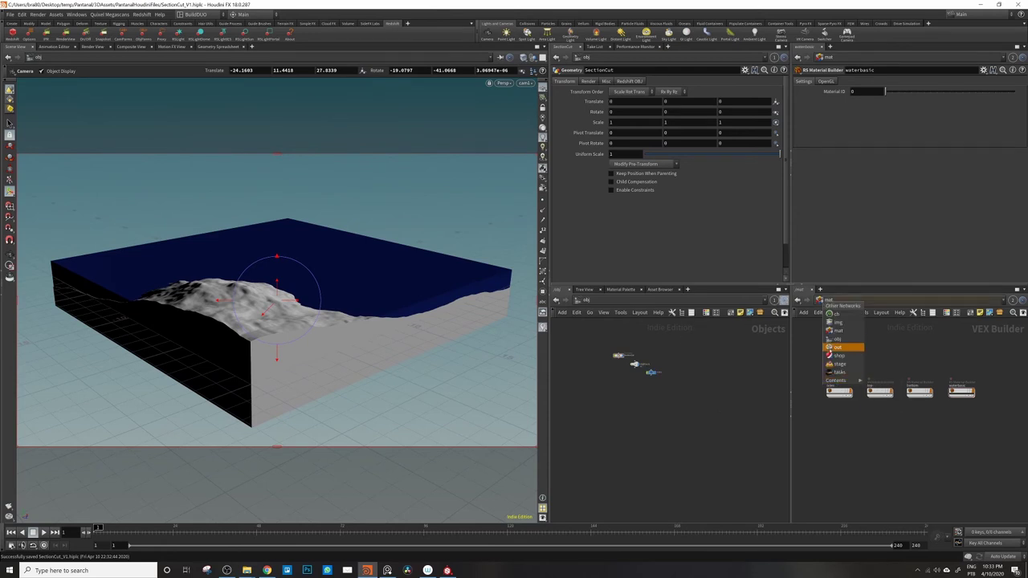
left_click(838, 347)
left_click(886, 405)
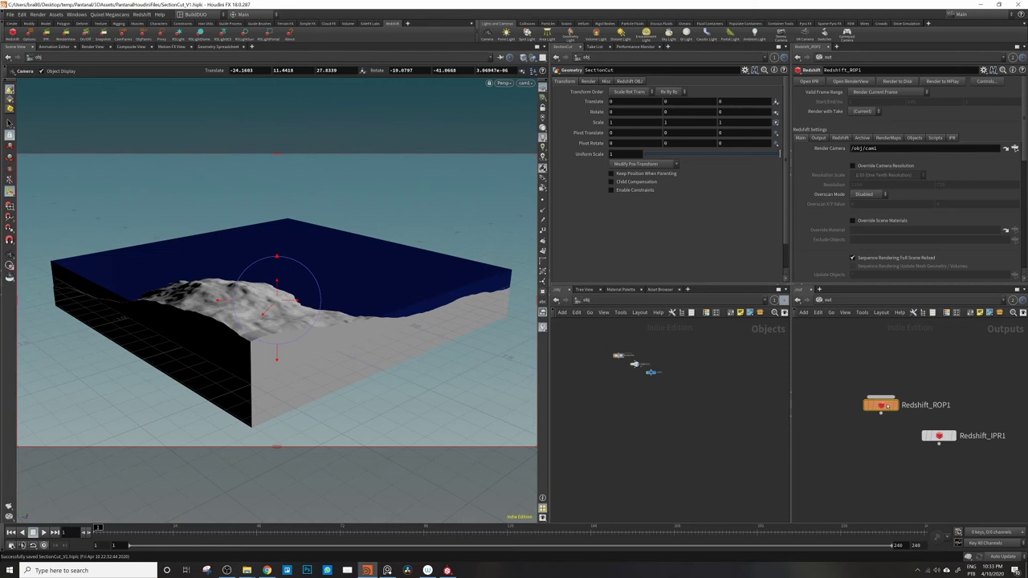
Step: Choose the primary and secondary GI engines in the Redshift render node's global illumination settings
left_click(842, 137)
left_click(890, 149)
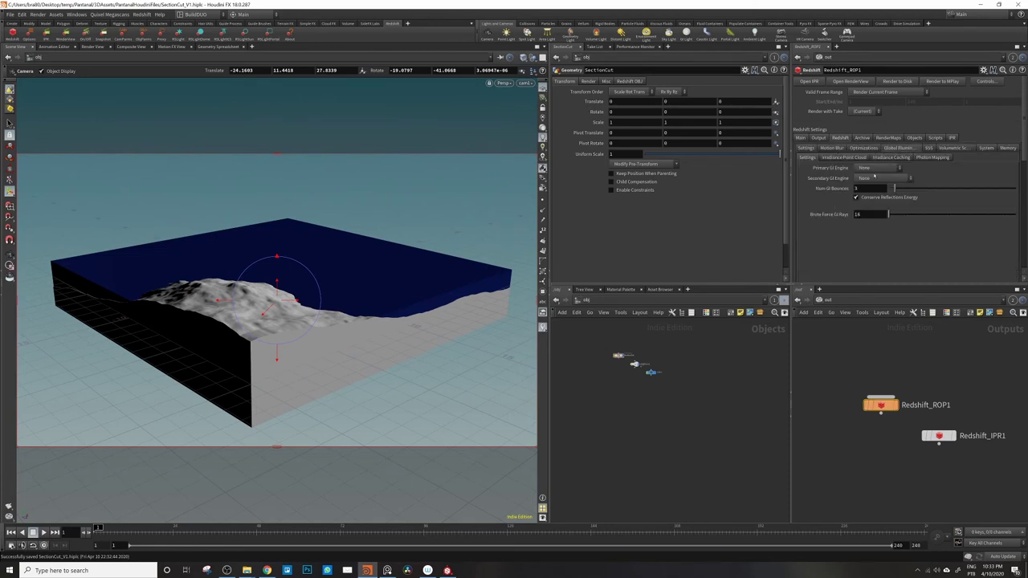
left_click(874, 168)
left_click(871, 201)
left_click(884, 178)
left_click(872, 214)
Step: Set the render node's maximum unified samples to 64
left_click(807, 148)
left_click(873, 211)
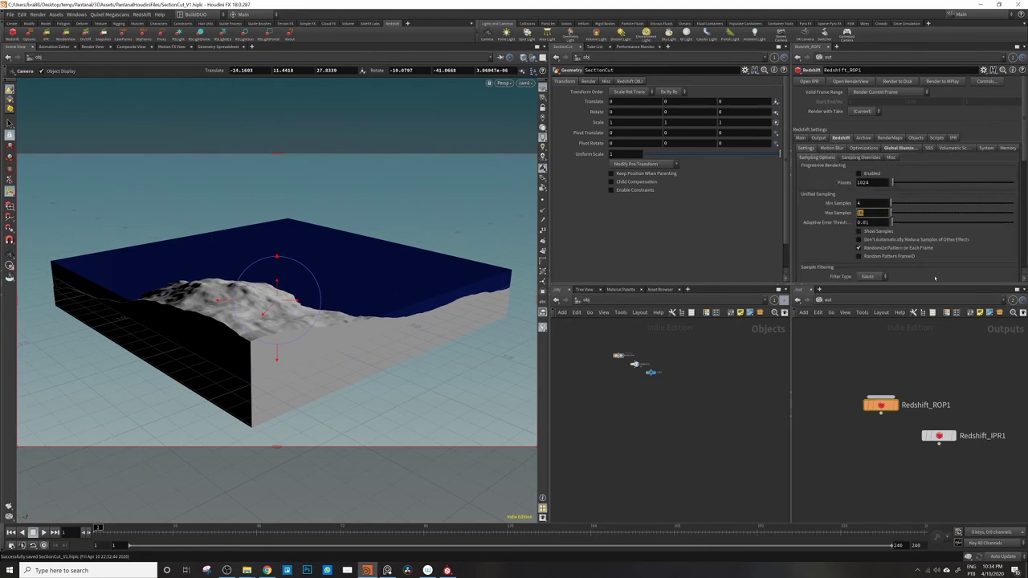
type("64")
key("Return")
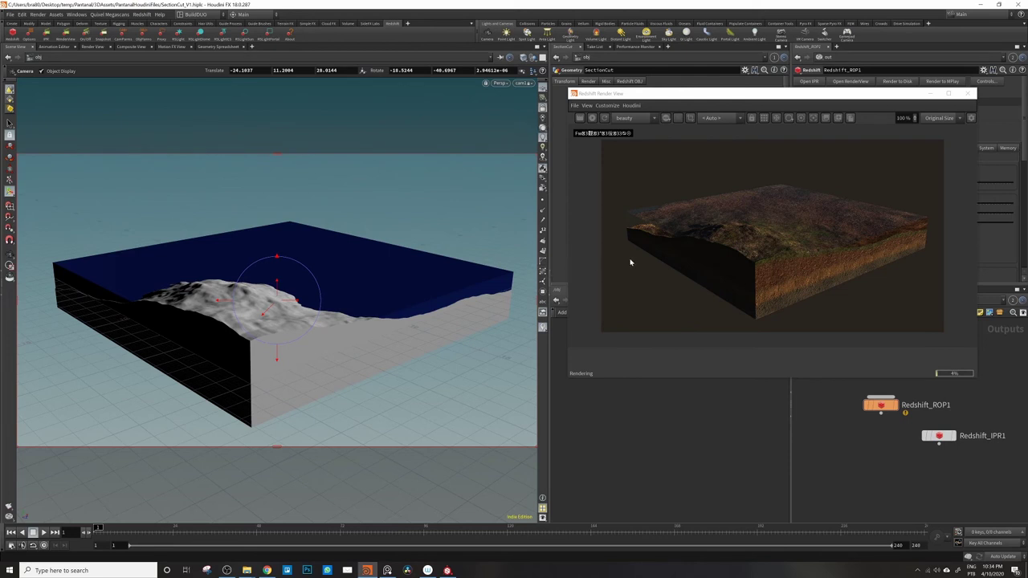
Step: Orbit the camera to a lower angle on the section cut and re-center the live render image
key("Escape")
left_click_drag(260, 328, 373, 341)
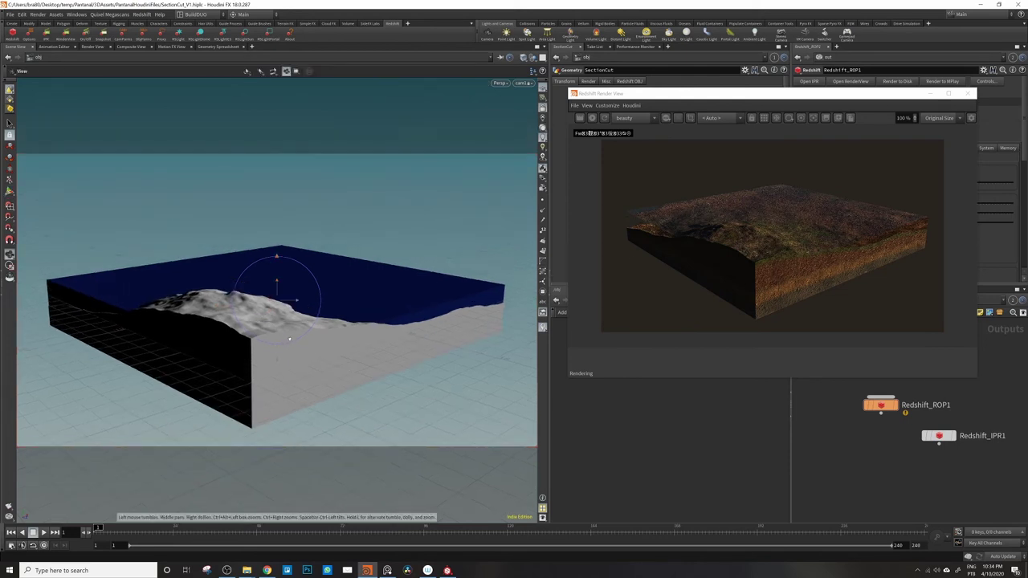
key("Return")
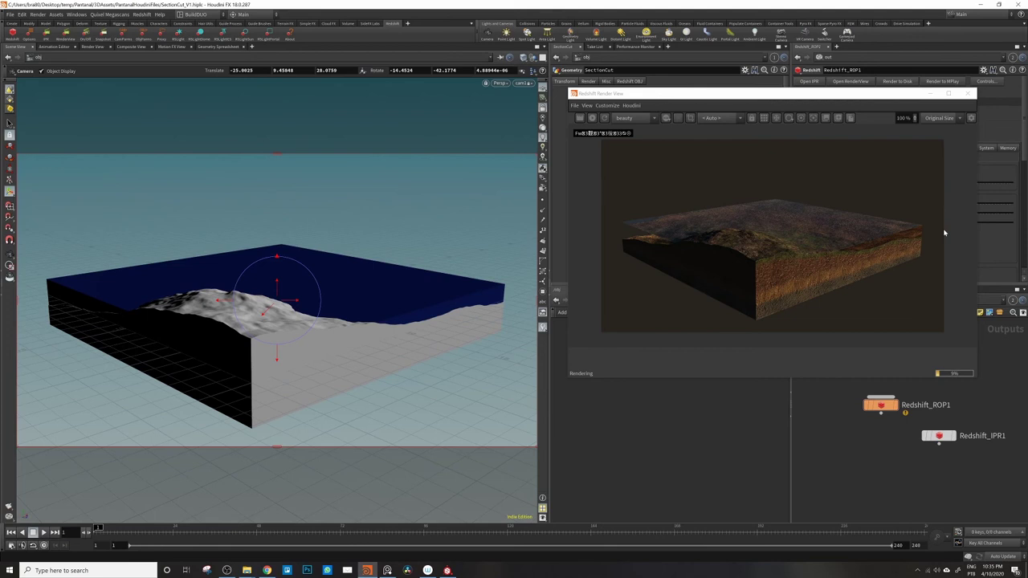
left_click_drag(874, 239, 864, 252)
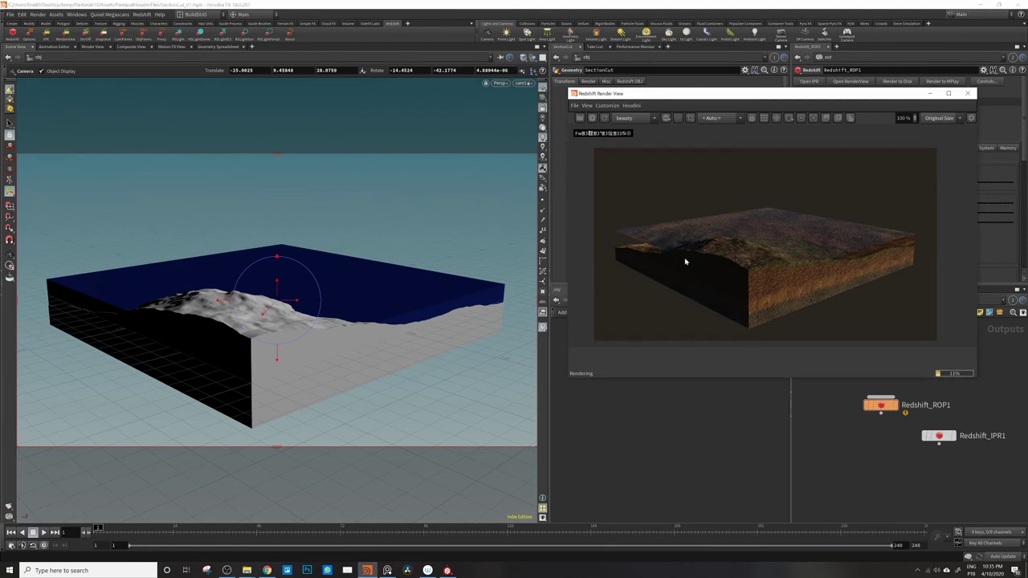
Step: Drop the camera almost level and move it in close to the terrain corner to examine the side material in the live render
left_click_drag(302, 363, 300, 351, "alt")
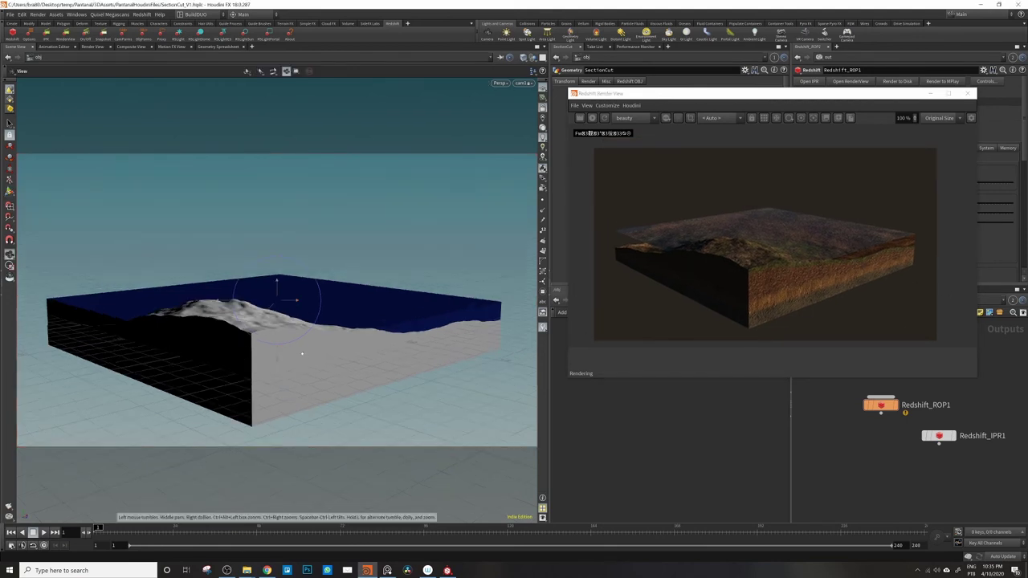
right_click_drag(300, 351, 477, 301, "alt")
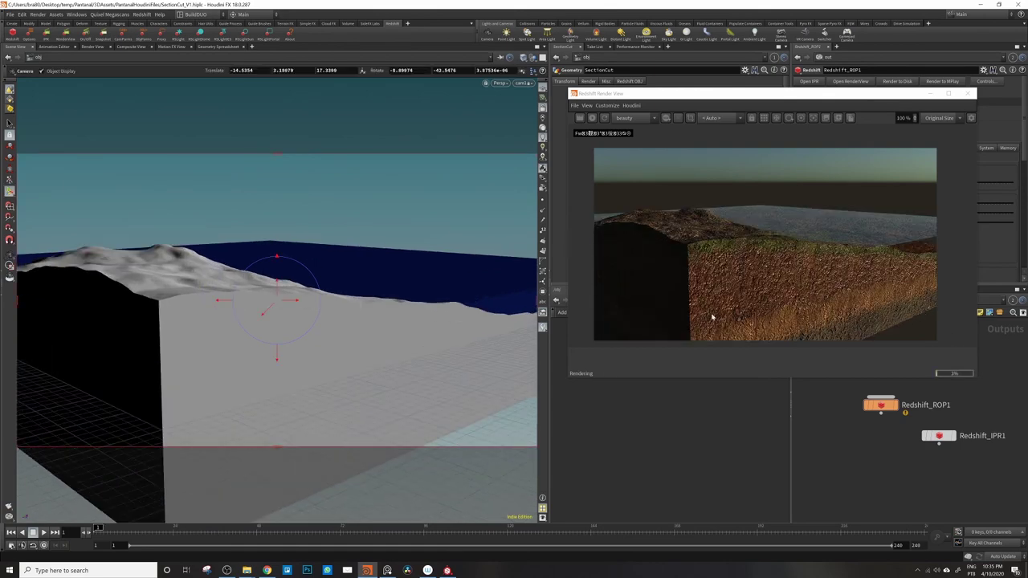
key("Escape")
left_click_drag(306, 372, 301, 342)
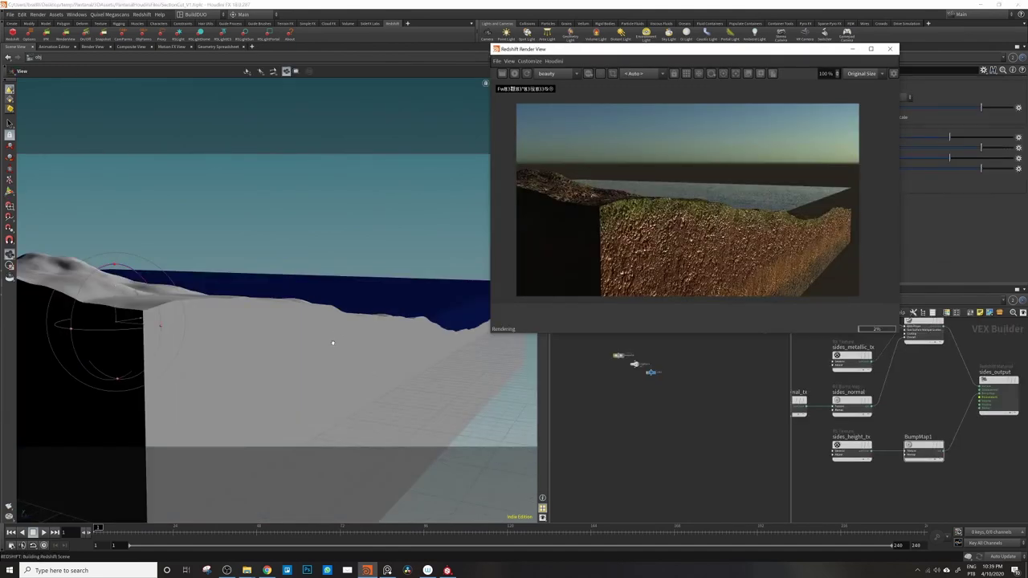
Step: Frame the terrain corner from farther back at a low angle and render that view
left_click_drag(332, 344, 293, 357)
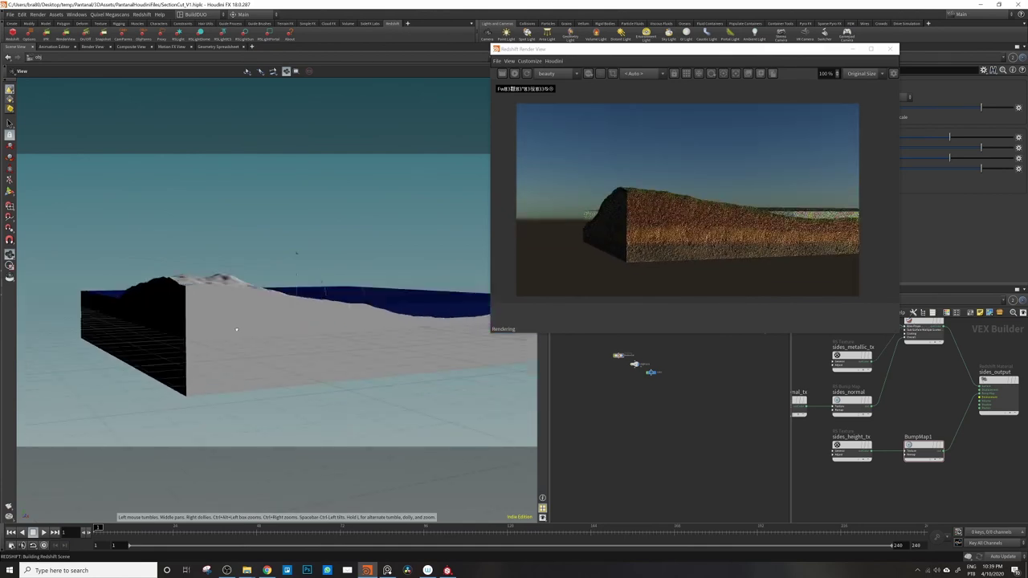
left_click(687, 74)
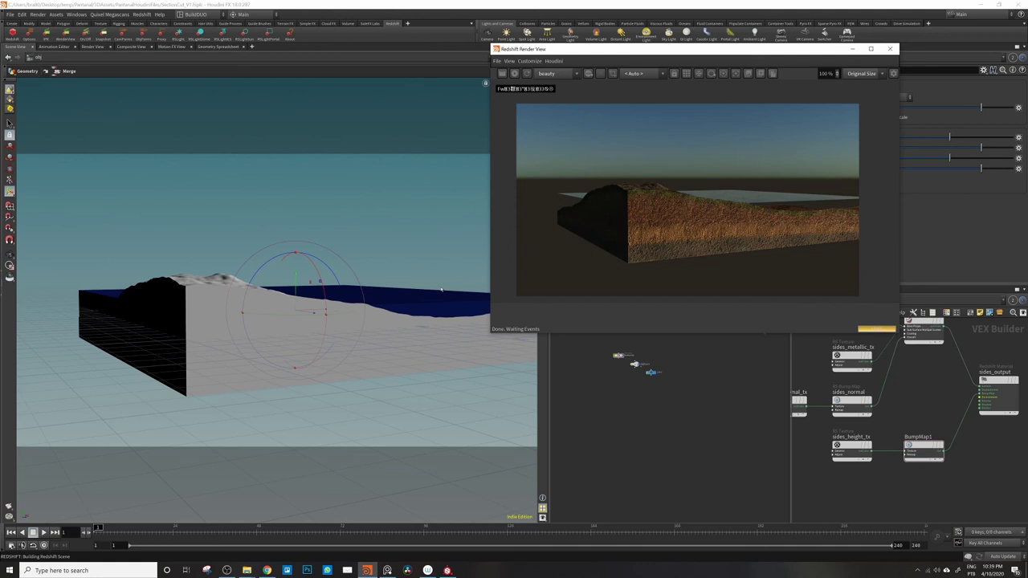
Step: Orbit the camera to a higher, more frontal view of the terrain side and inspect its render slightly enlarged
key("Escape")
left_click_drag(441, 290, 229, 308)
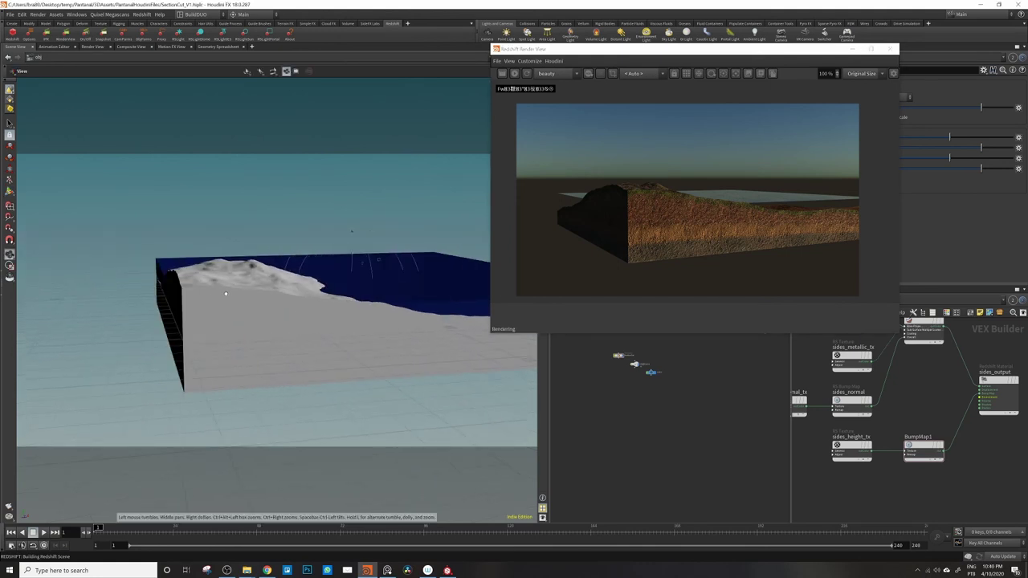
left_click(692, 216)
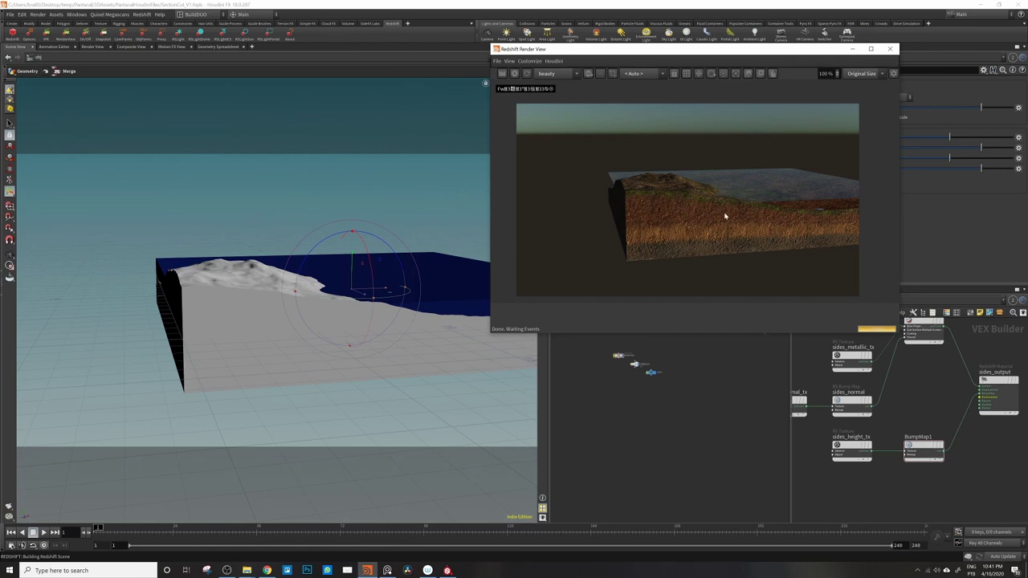
middle_click_drag(744, 211, 706, 207)
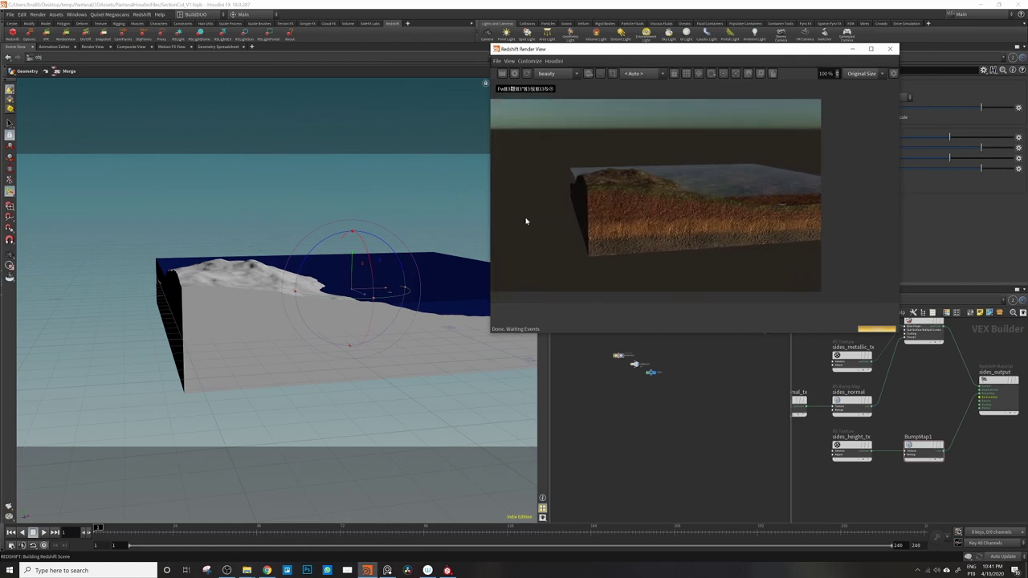
scroll(493, 259, "up", 1)
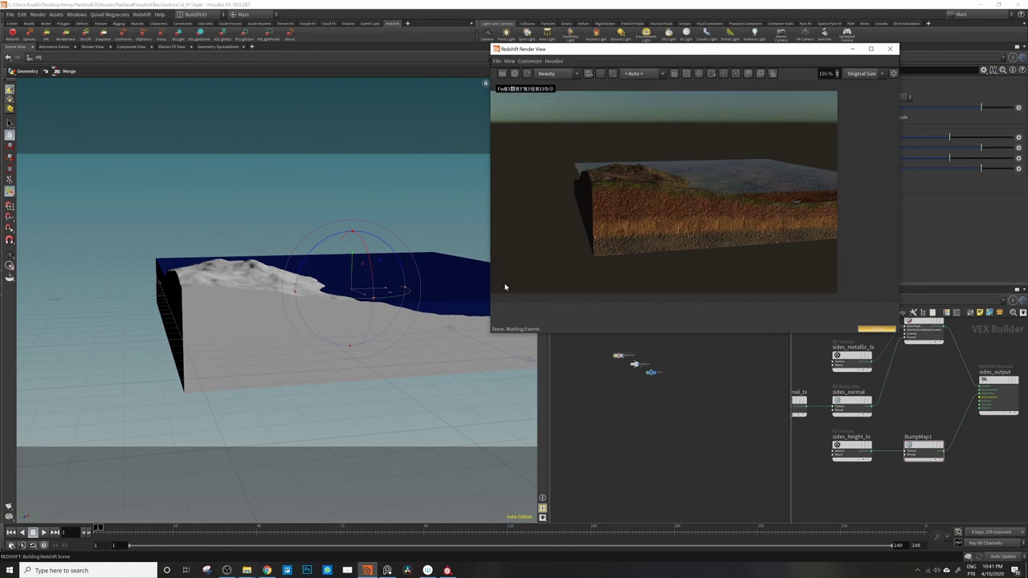